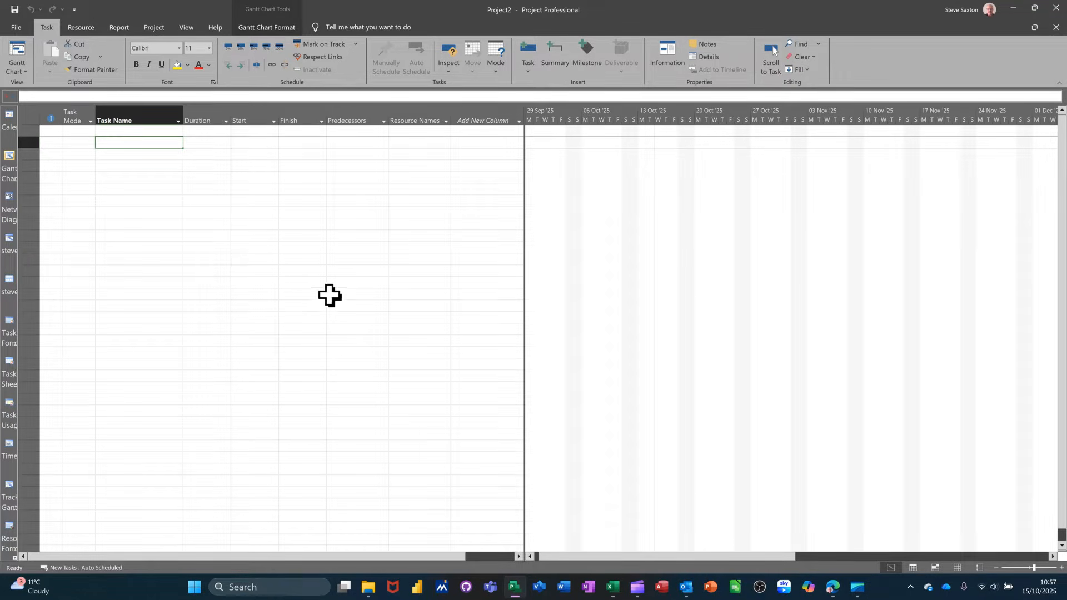
# - Set the text style of all items in the Gantt chart view to font size 14
pyautogui.click(242, 33)
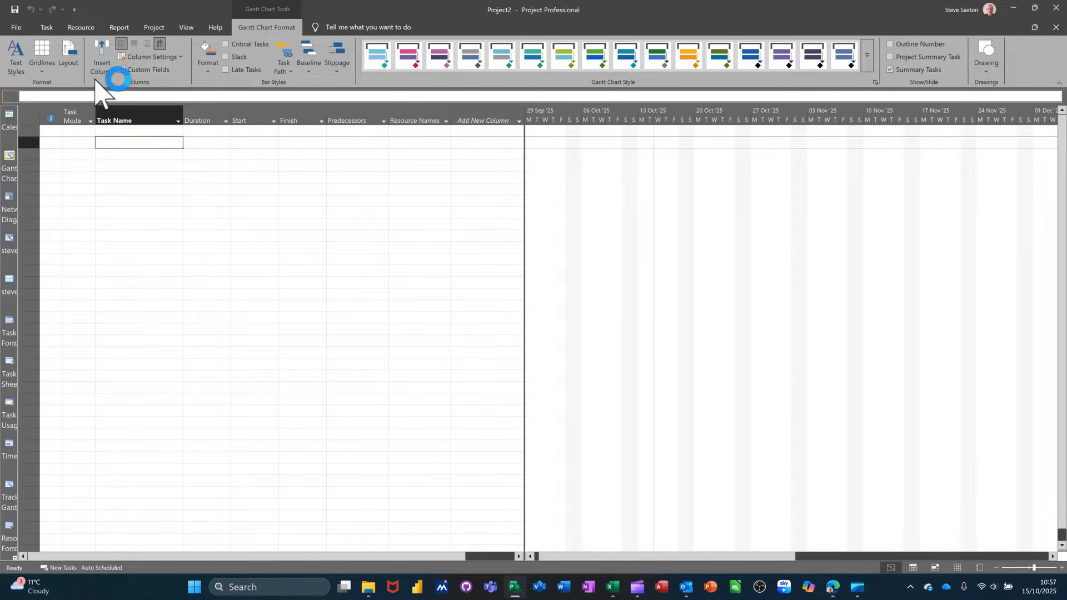
pyautogui.click(16, 63)
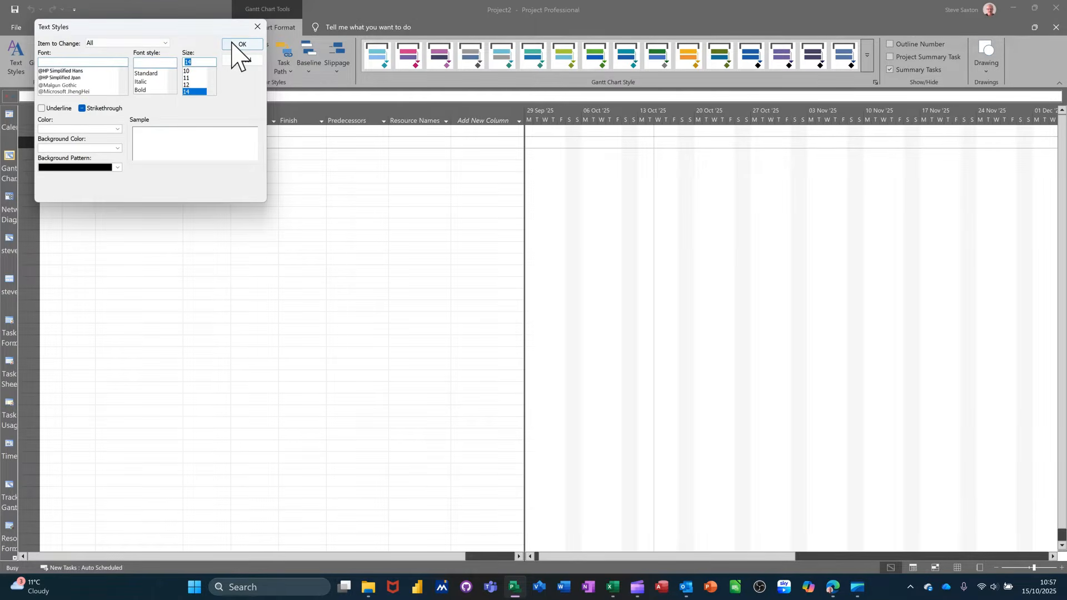
pyautogui.click(233, 45)
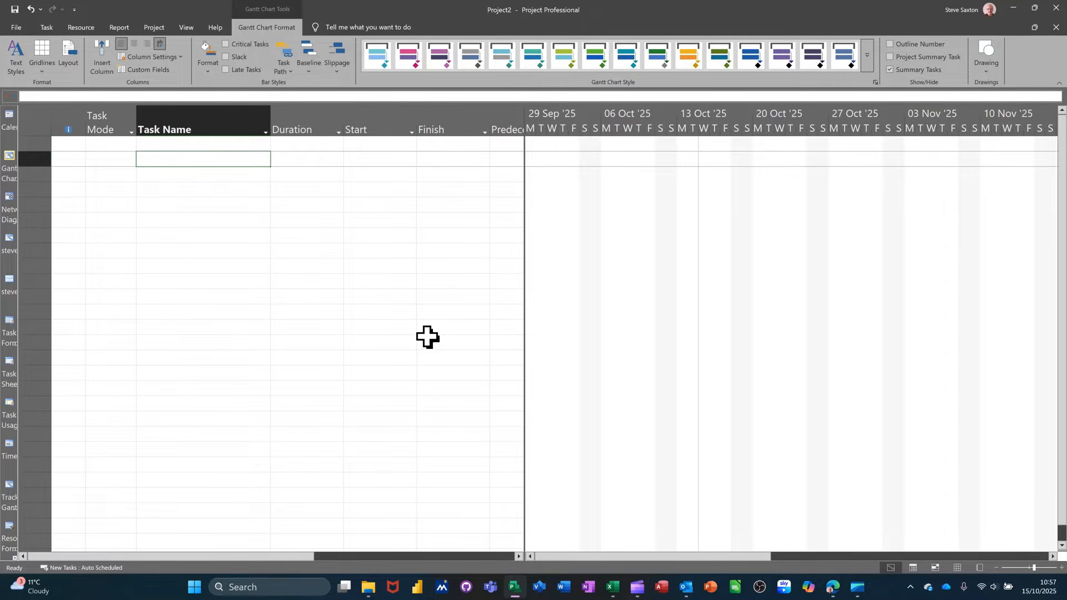
# - Add a task in row 2 named with the first team member's first name
pyautogui.write('Bob')
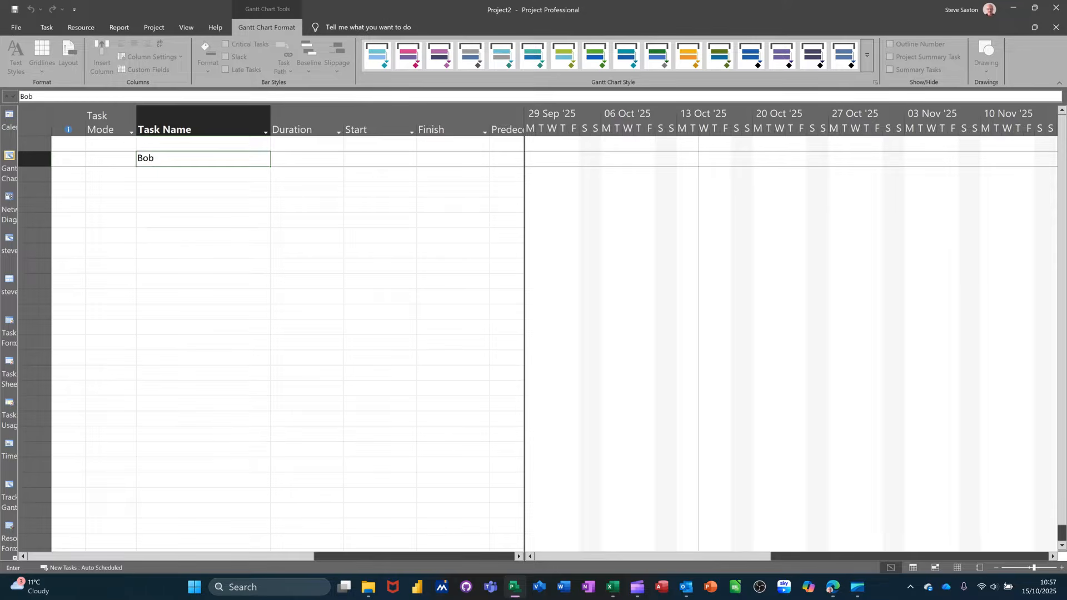
pyautogui.press('Return')
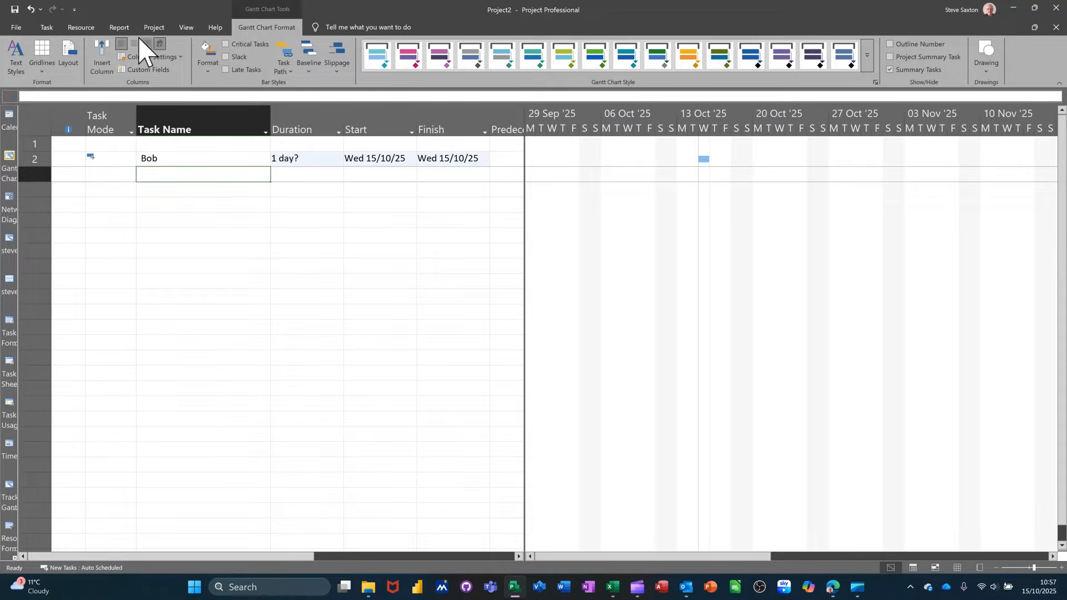
# - Insert a weekly recurring task named Accounts on Monday and Wednesday, ending after 10 occurrences, below the first team member's task
pyautogui.click(46, 27)
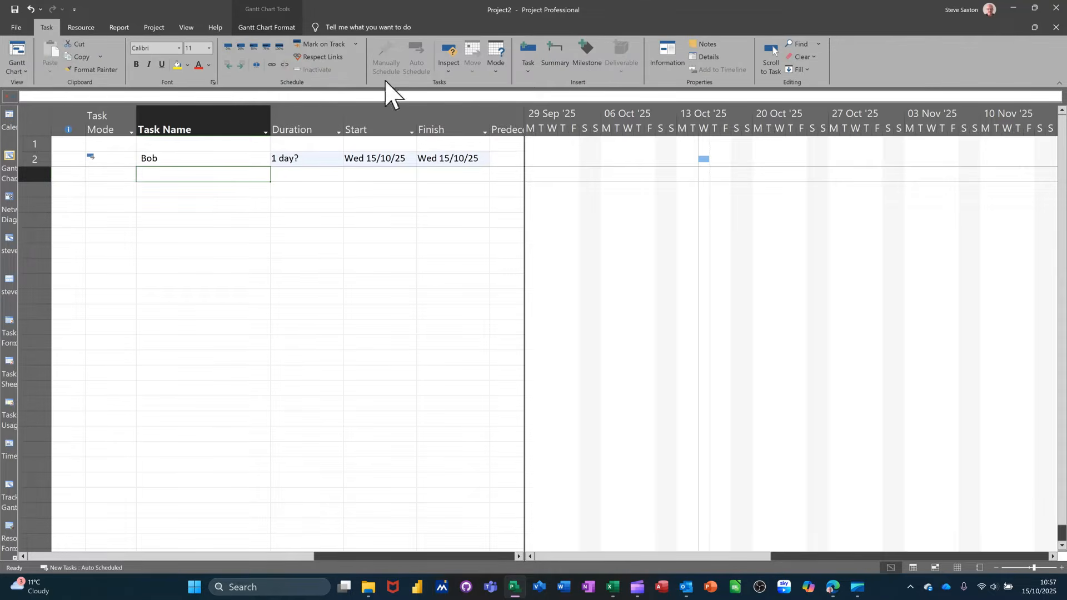
pyautogui.click(529, 69)
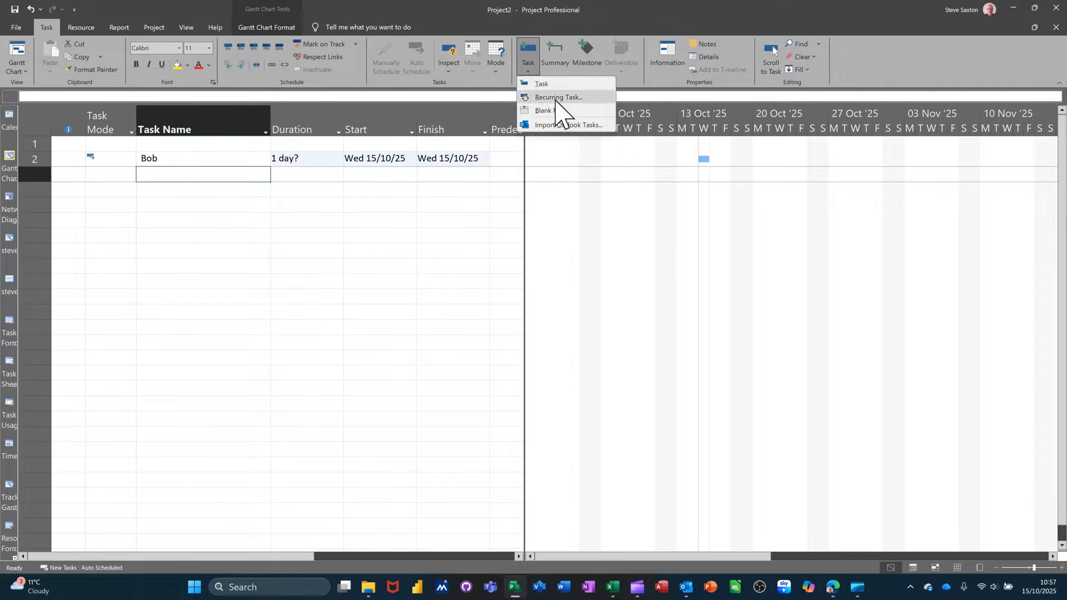
pyautogui.click(555, 98)
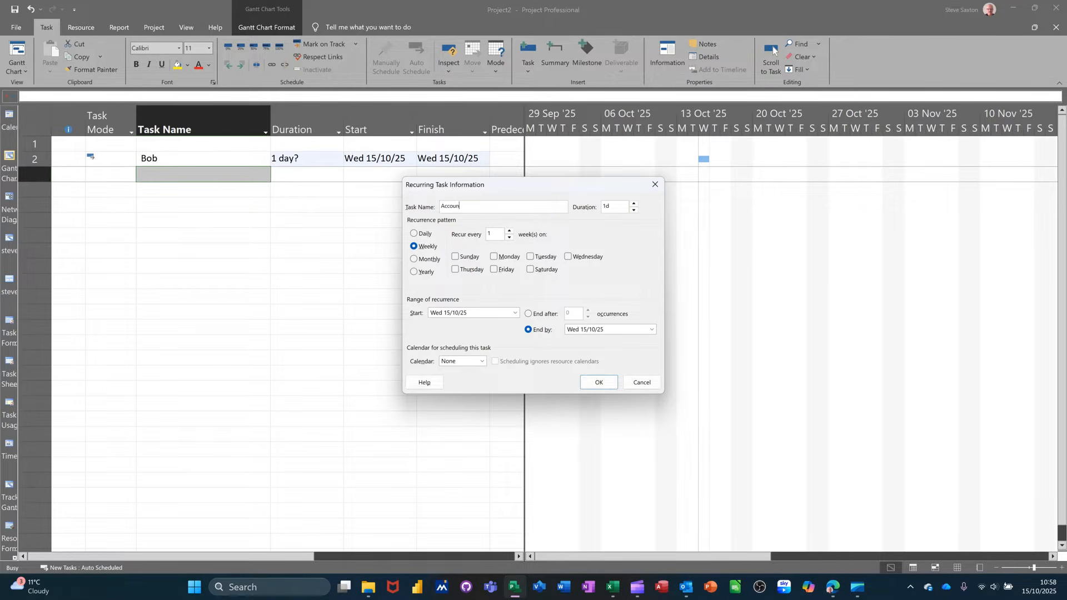
pyautogui.click(494, 257)
pyautogui.click(575, 258)
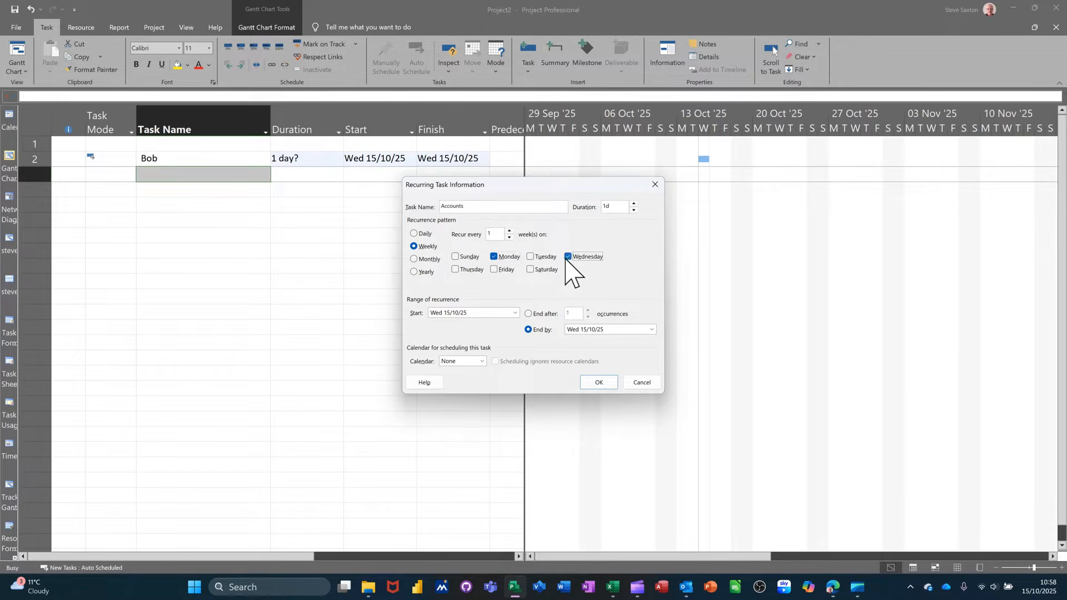
pyautogui.click(528, 314)
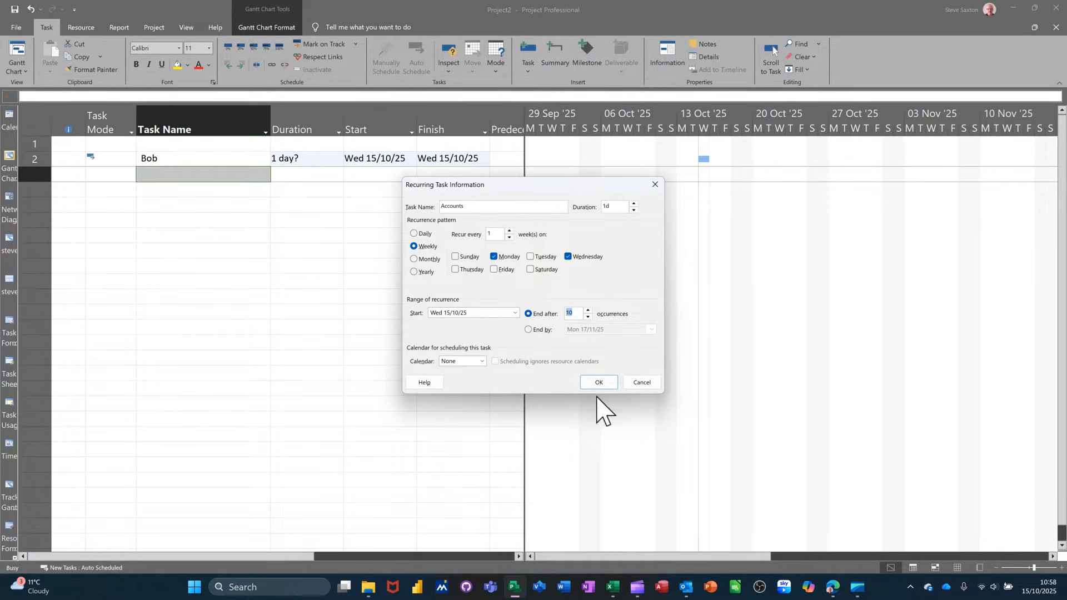
pyautogui.click(597, 382)
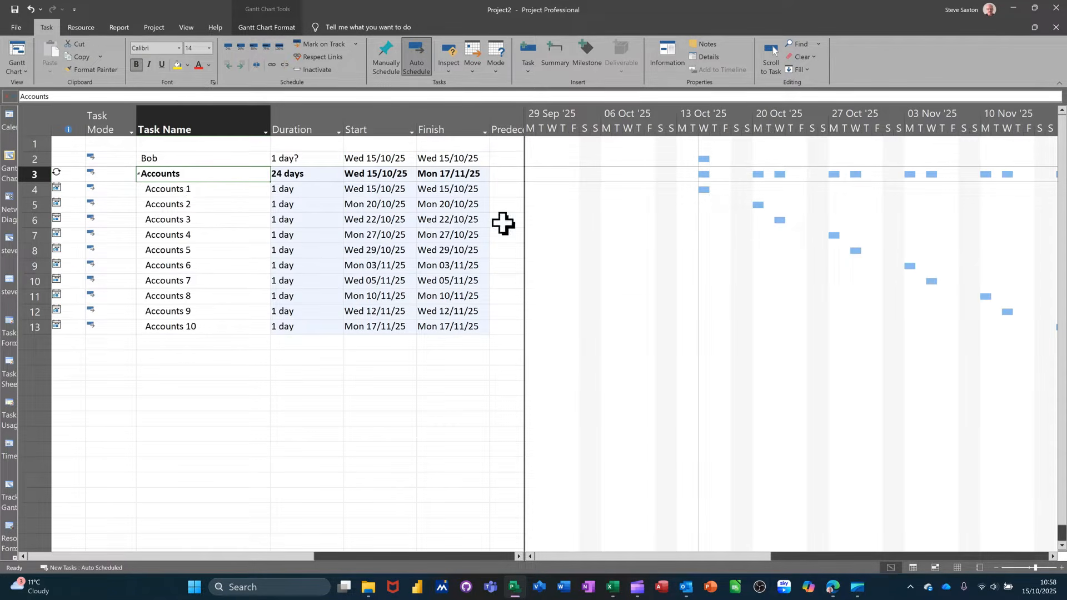
# - Indent the Accounts recurring task under the first team member's task and collapse both summary tasks
pyautogui.click(241, 65)
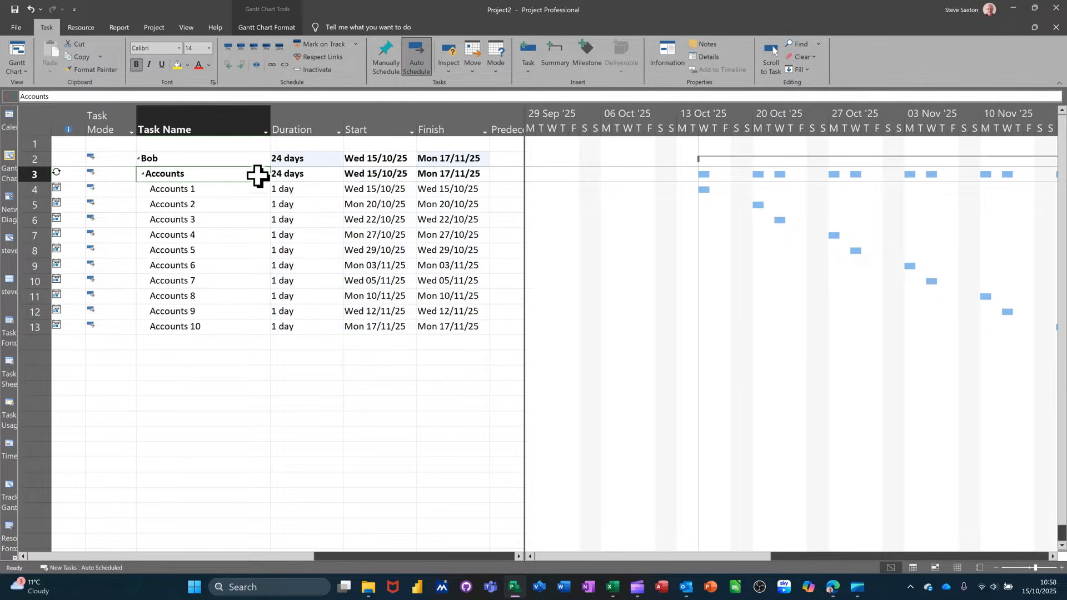
pyautogui.click(145, 176)
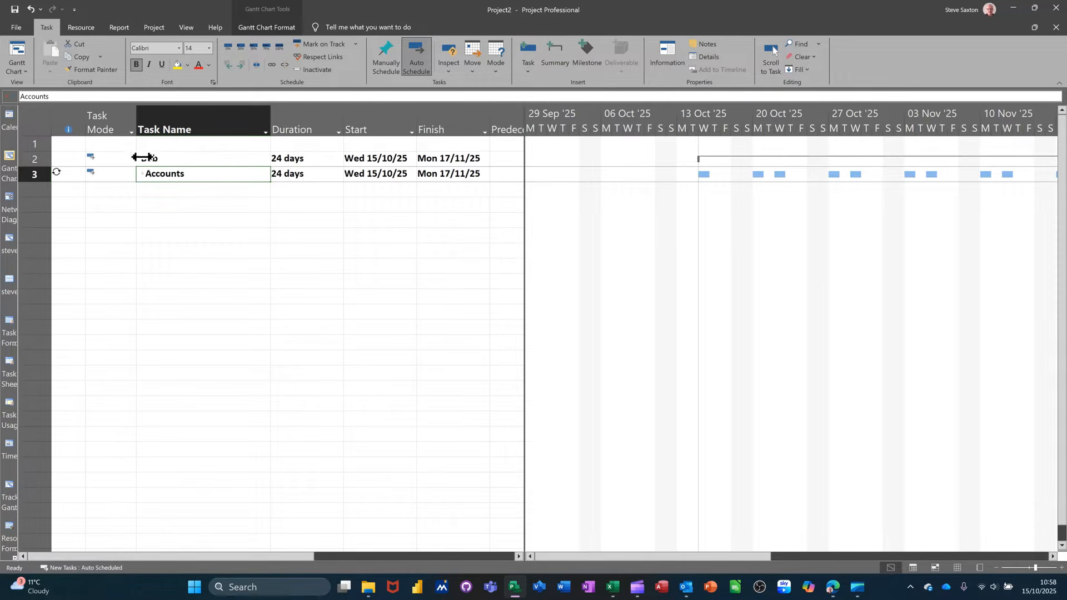
pyautogui.click(139, 158)
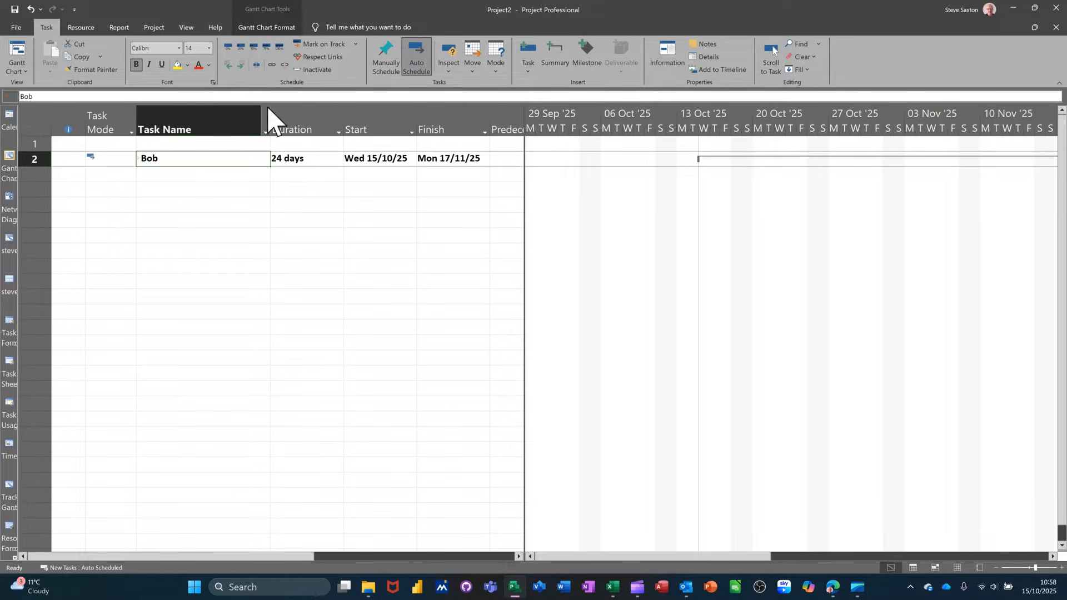
# - Show the task outline at level 1 only, and switch it to level 2
pyautogui.click(193, 31)
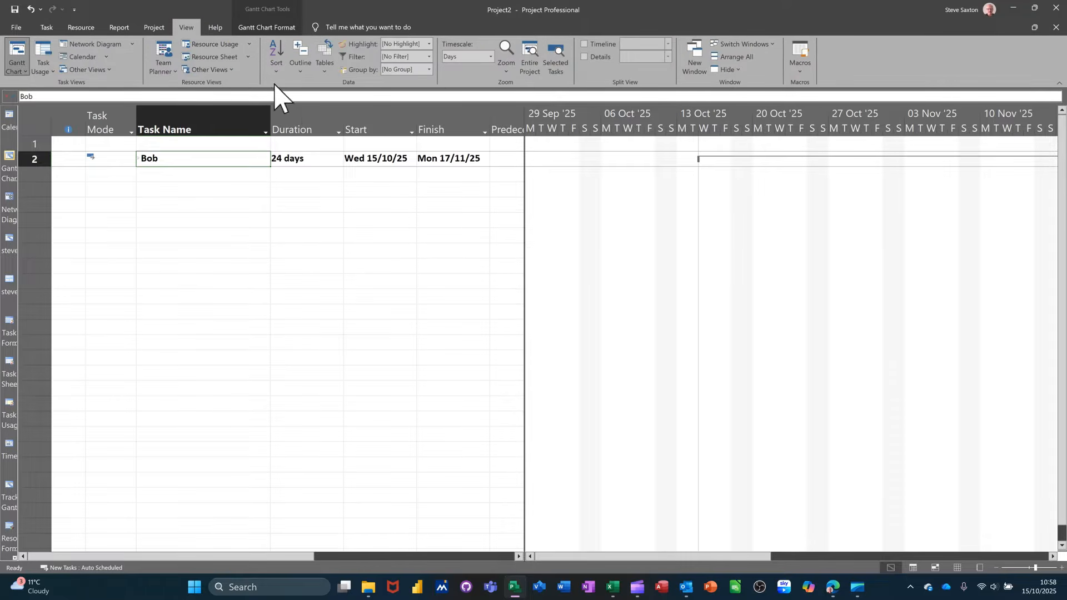
pyautogui.click(300, 66)
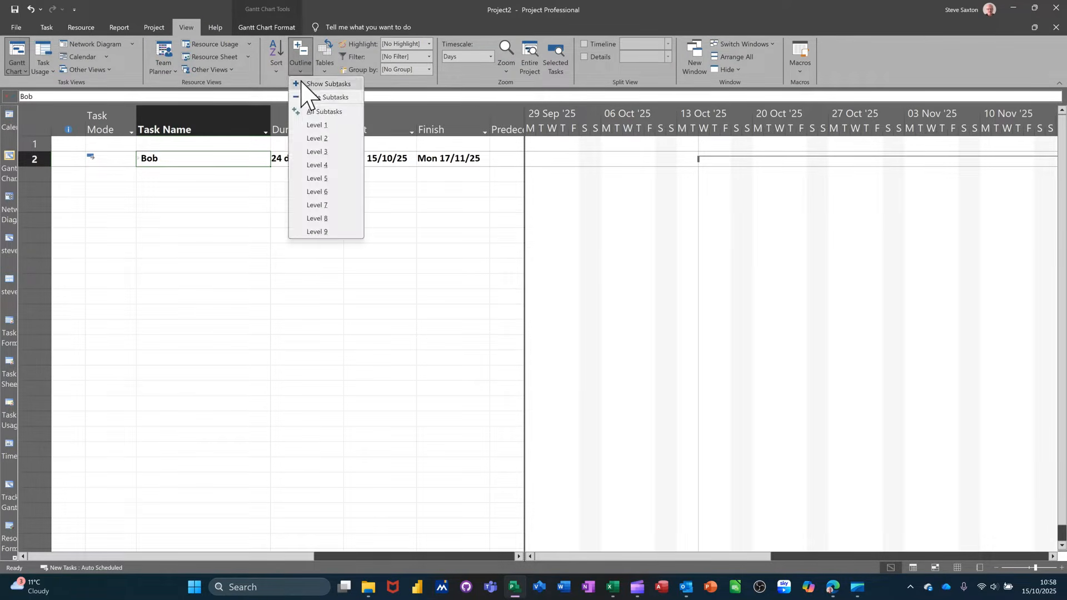
pyautogui.click(331, 125)
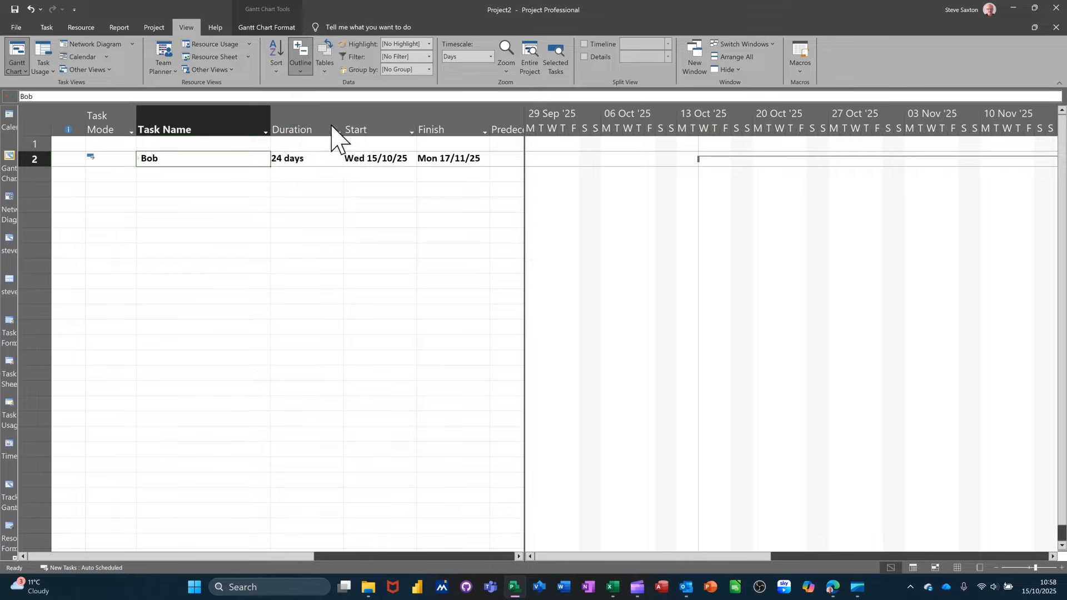
pyautogui.click(301, 68)
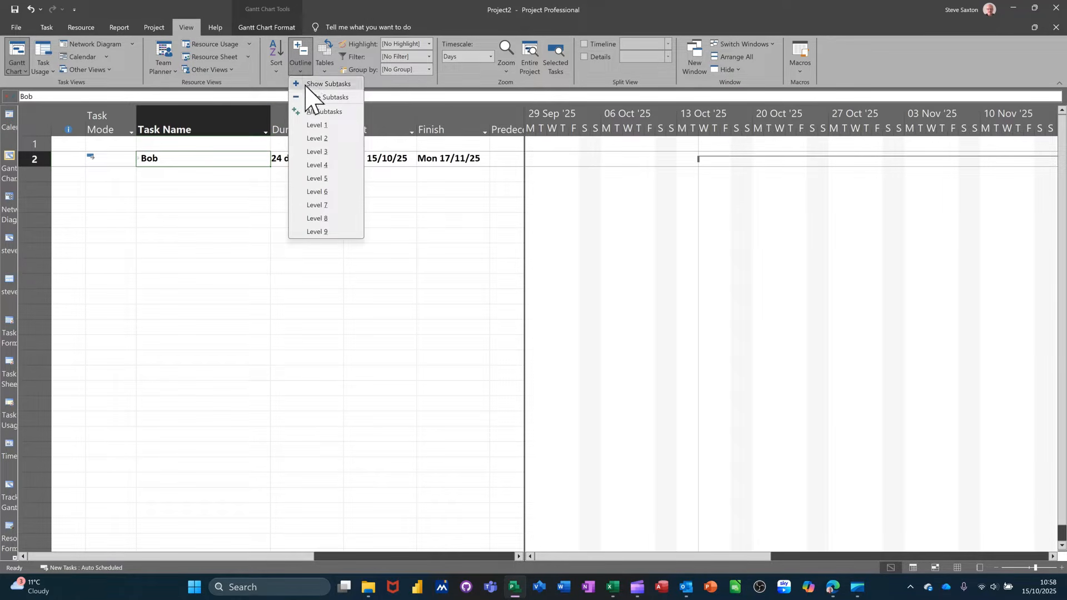
pyautogui.click(325, 139)
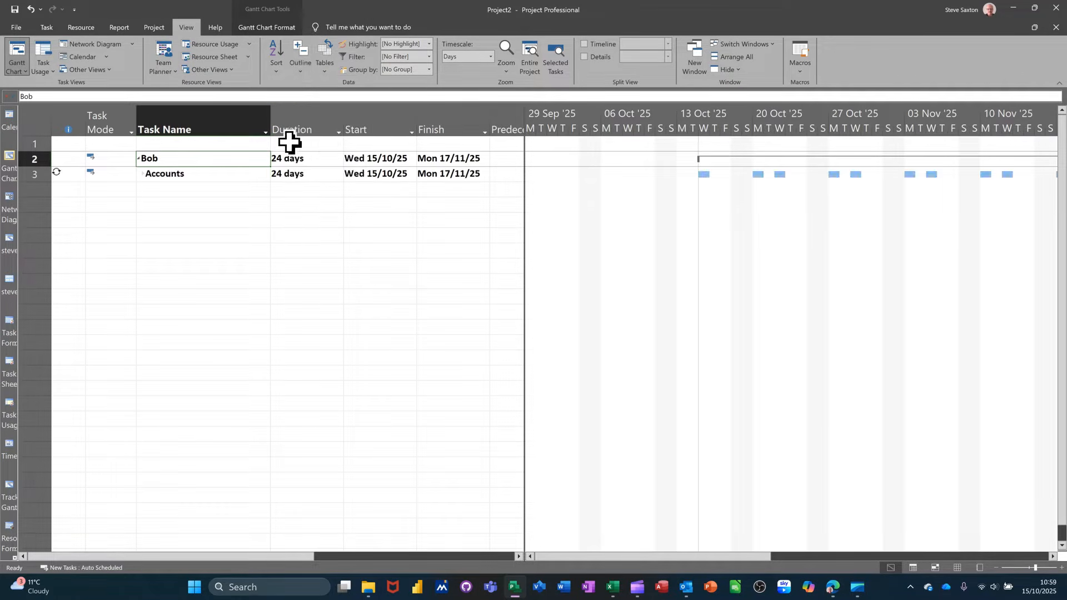
# - Insert a weekly recurring task named HR on Tuesday, ending after 5 occurrences, in the row below Accounts
pyautogui.click(186, 190)
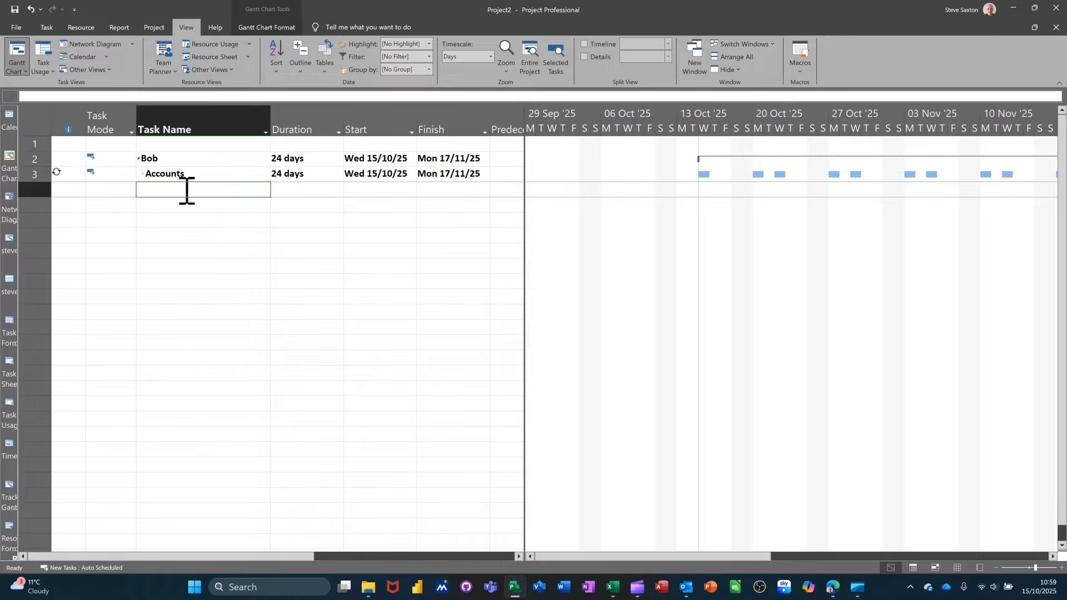
pyautogui.click(46, 27)
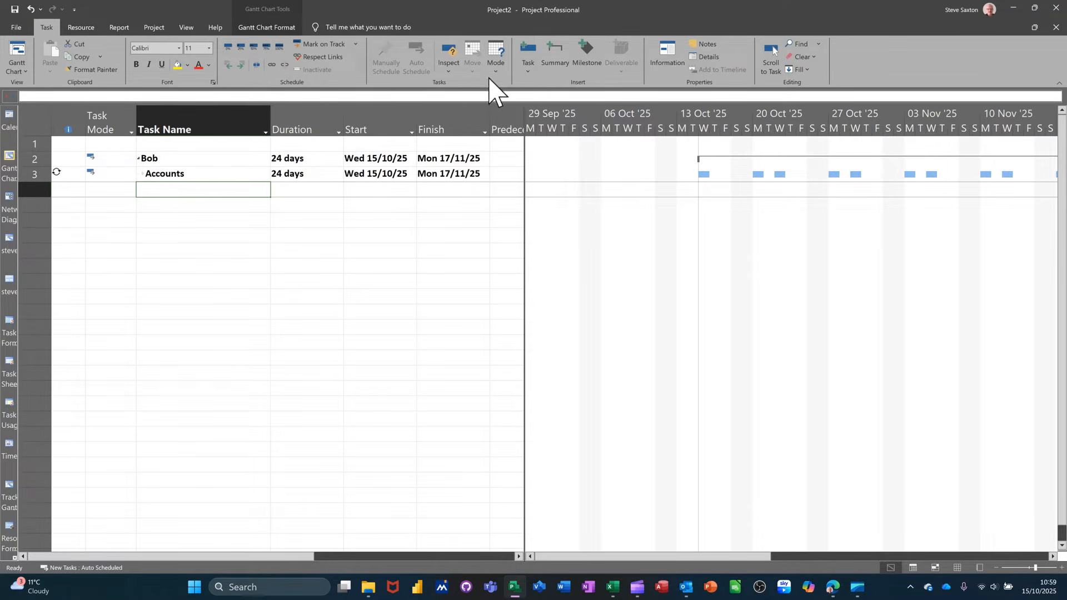
pyautogui.click(527, 70)
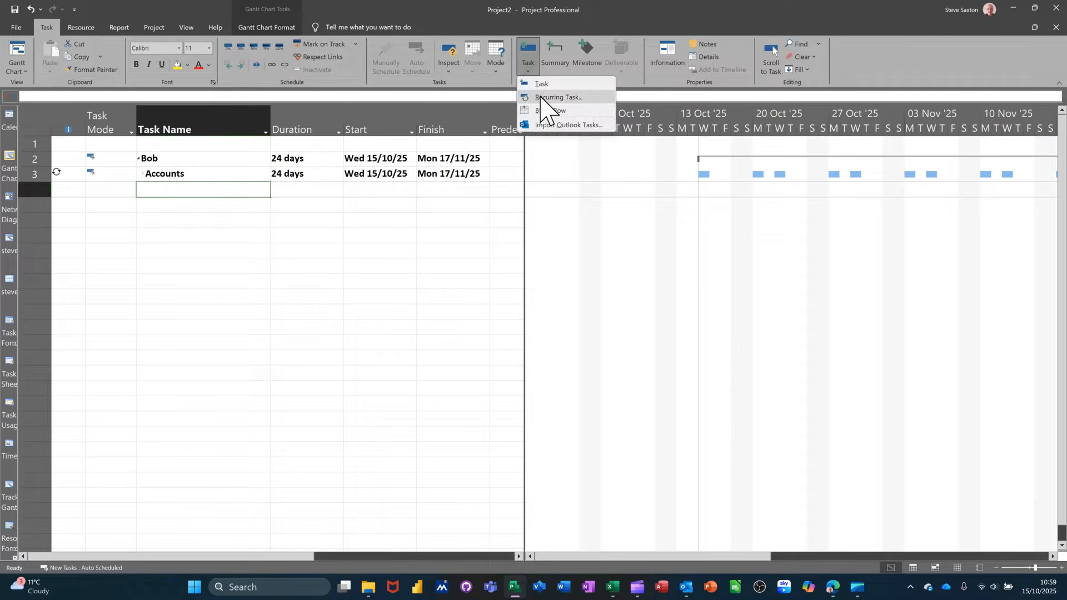
pyautogui.click(550, 97)
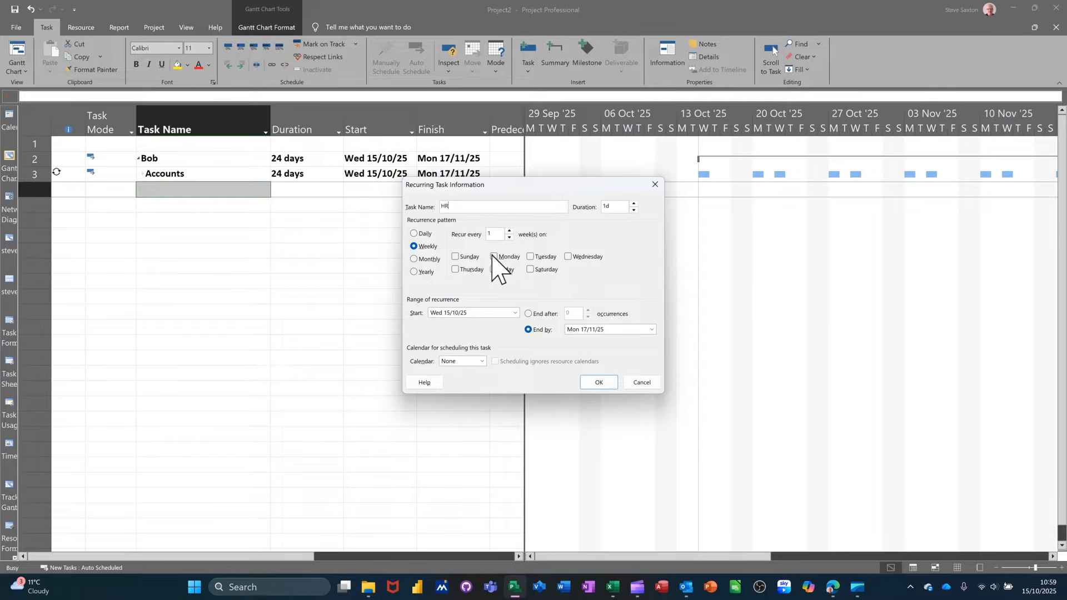
pyautogui.click(536, 256)
pyautogui.click(531, 314)
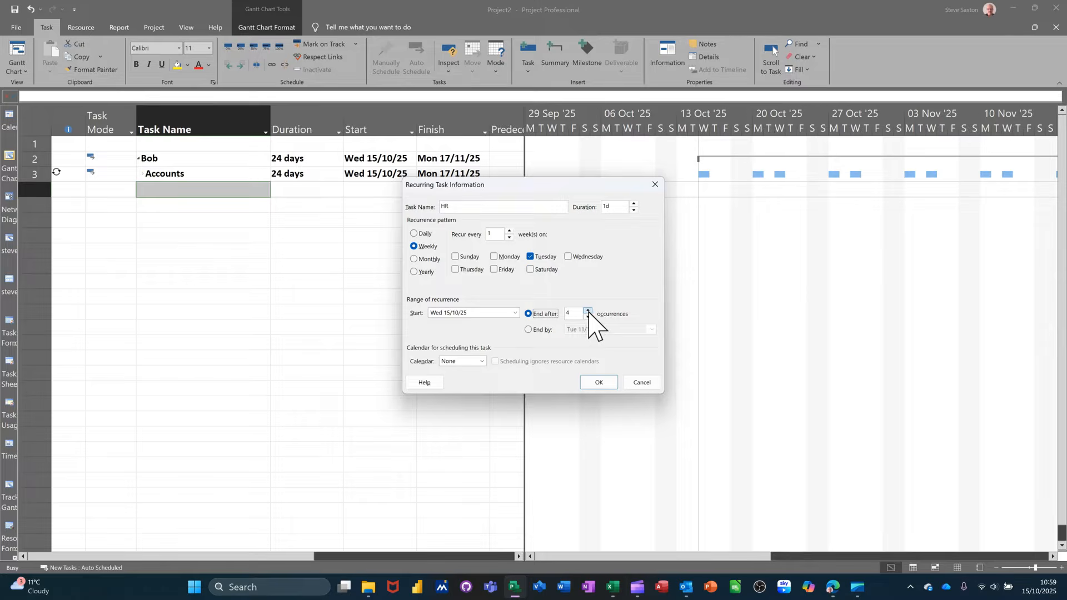
pyautogui.click(592, 383)
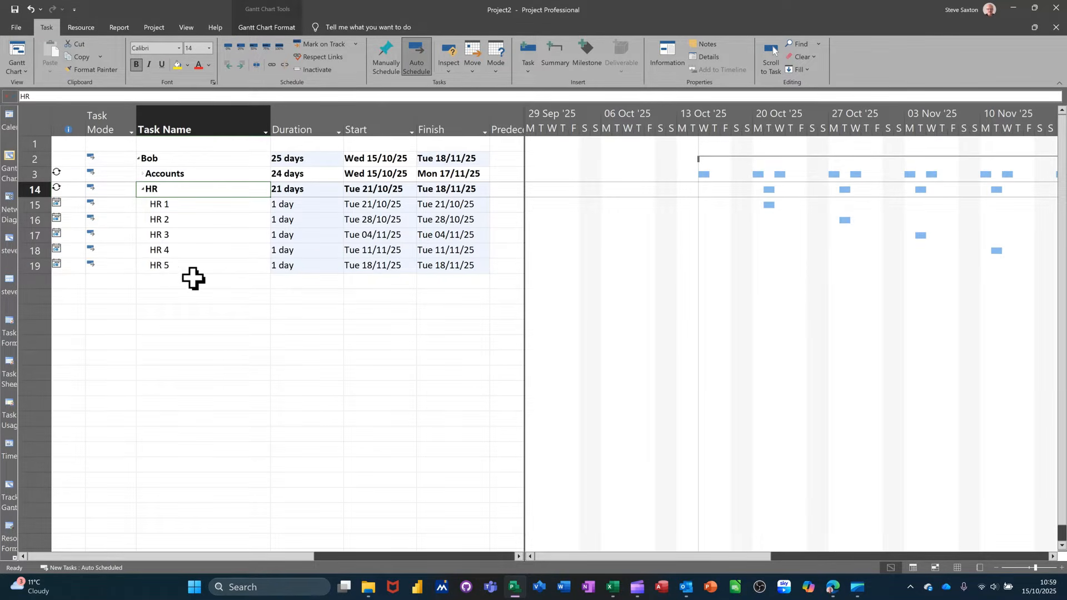
# - Insert a weekly recurring task named FESS on Friday, ending after 10 occurrences, below the last HR occurrence
pyautogui.click(195, 281)
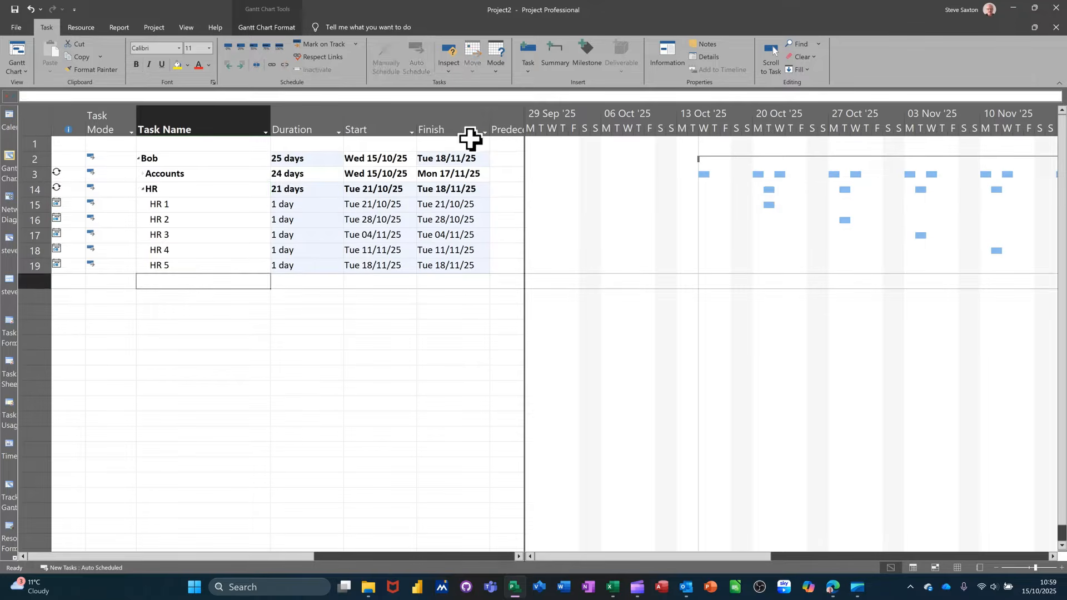
pyautogui.click(529, 71)
pyautogui.click(548, 99)
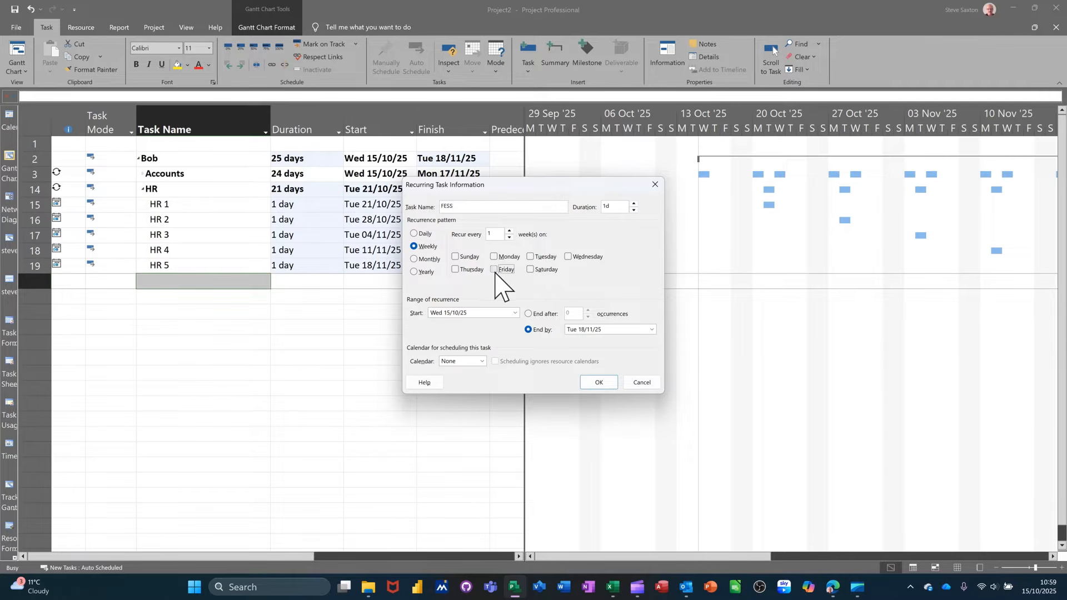
pyautogui.click(494, 269)
pyautogui.click(528, 313)
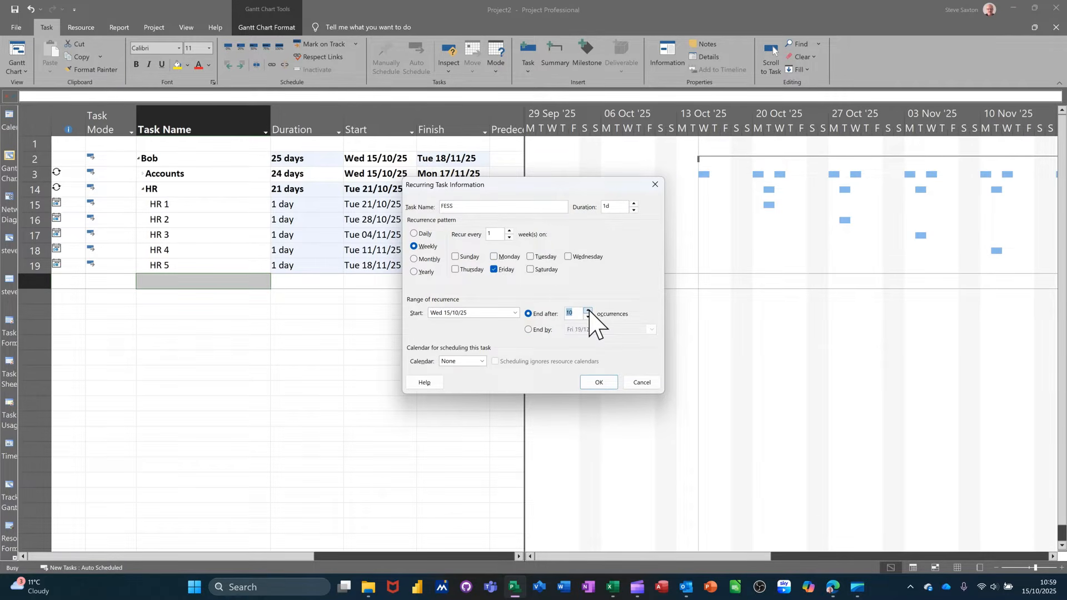
pyautogui.click(601, 383)
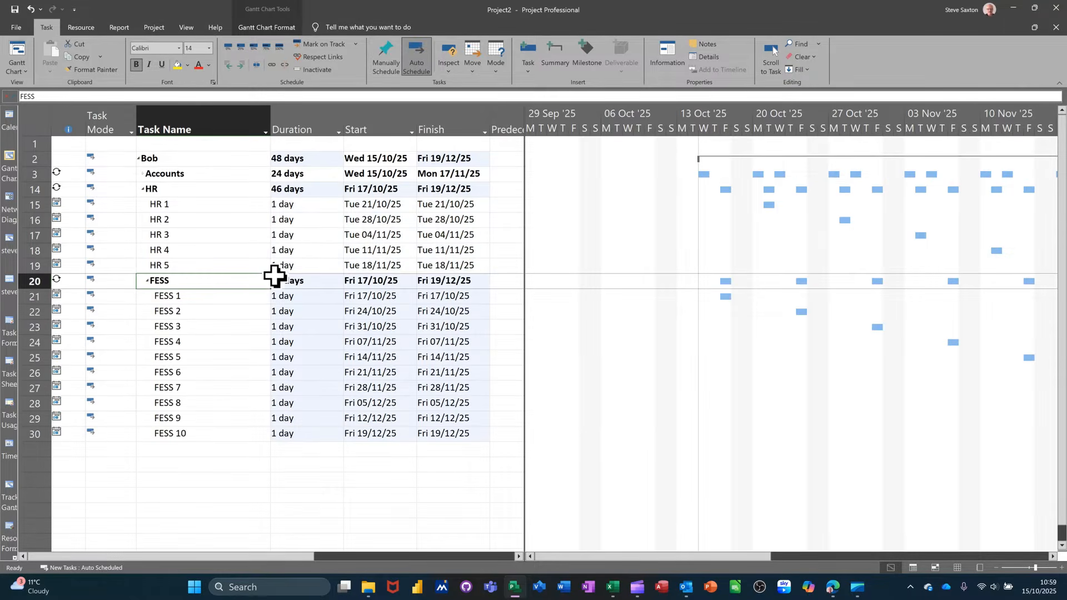
# - Collapse the expanded HR and FESS tasks by showing the outline at level 2
pyautogui.click(197, 29)
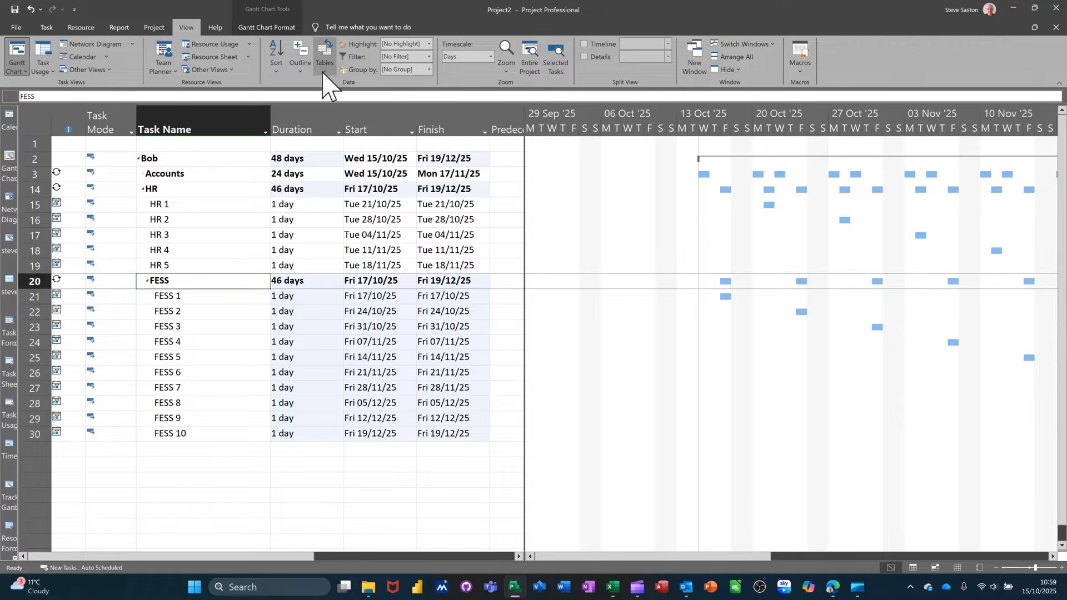
pyautogui.click(302, 69)
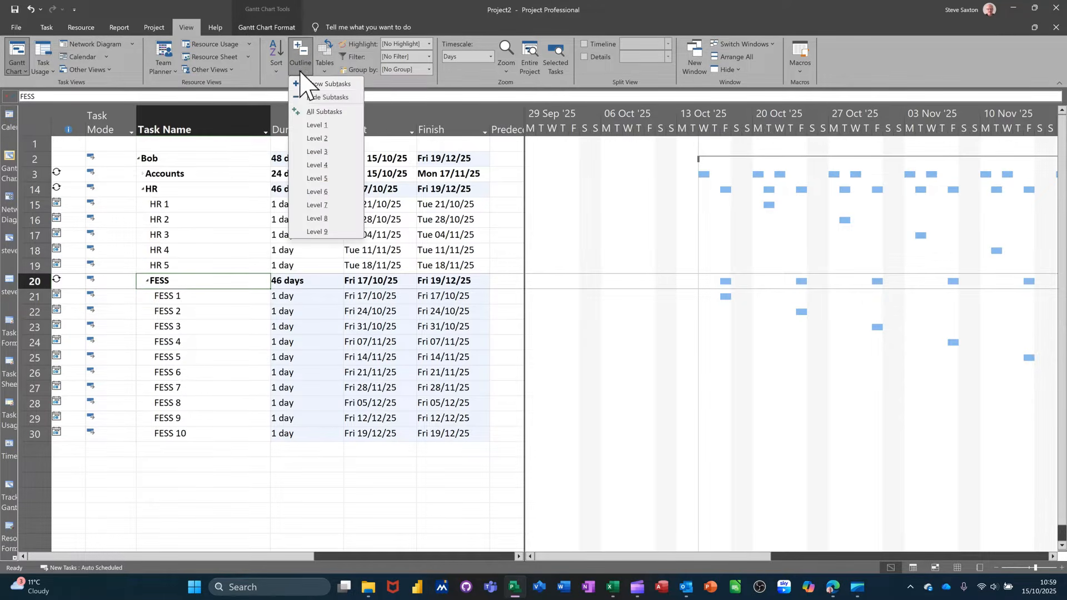
pyautogui.click(314, 138)
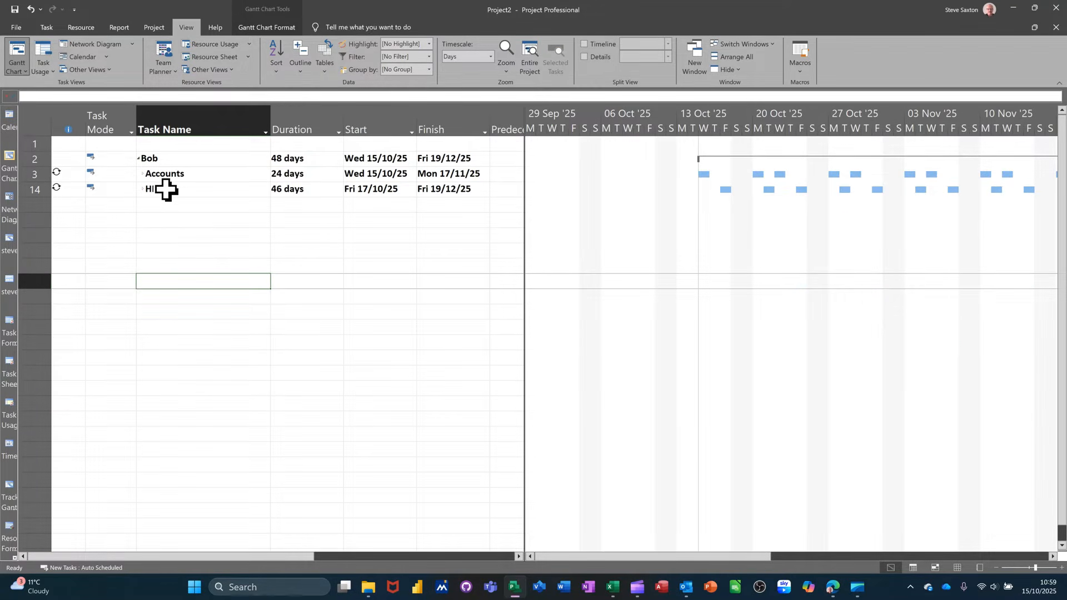
# - Add a task named with the second team member's first name, leaving one blank row below HR
pyautogui.click(160, 217)
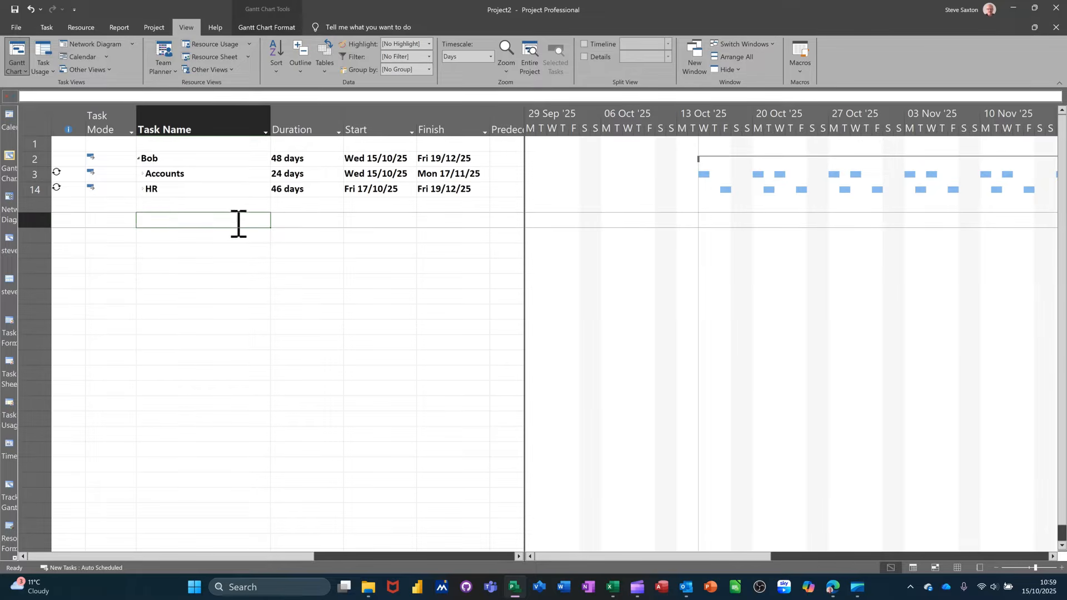
pyautogui.write('Carl')
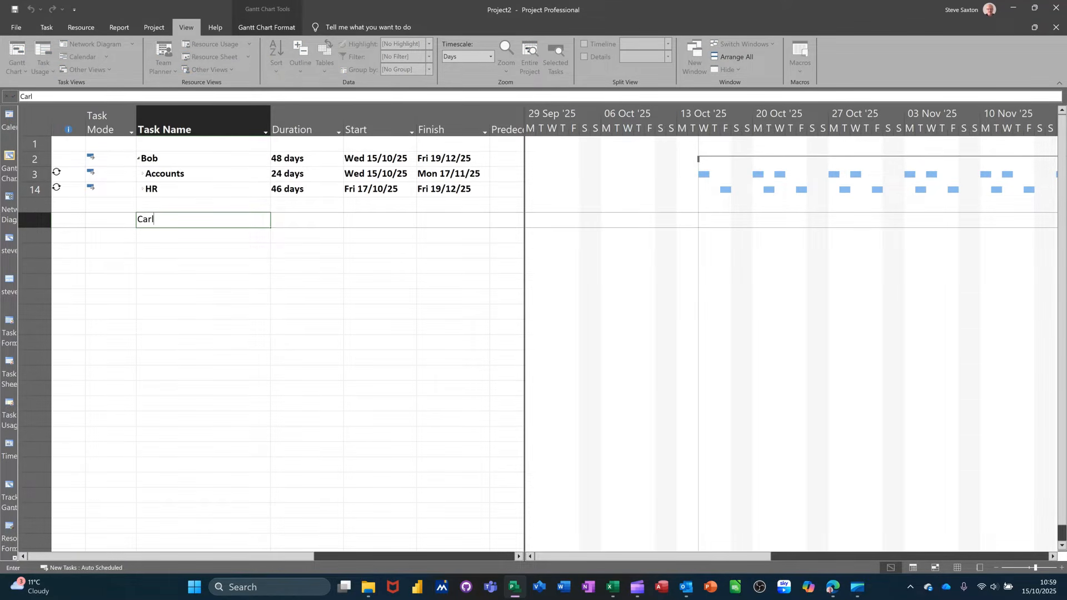
pyautogui.press('Return')
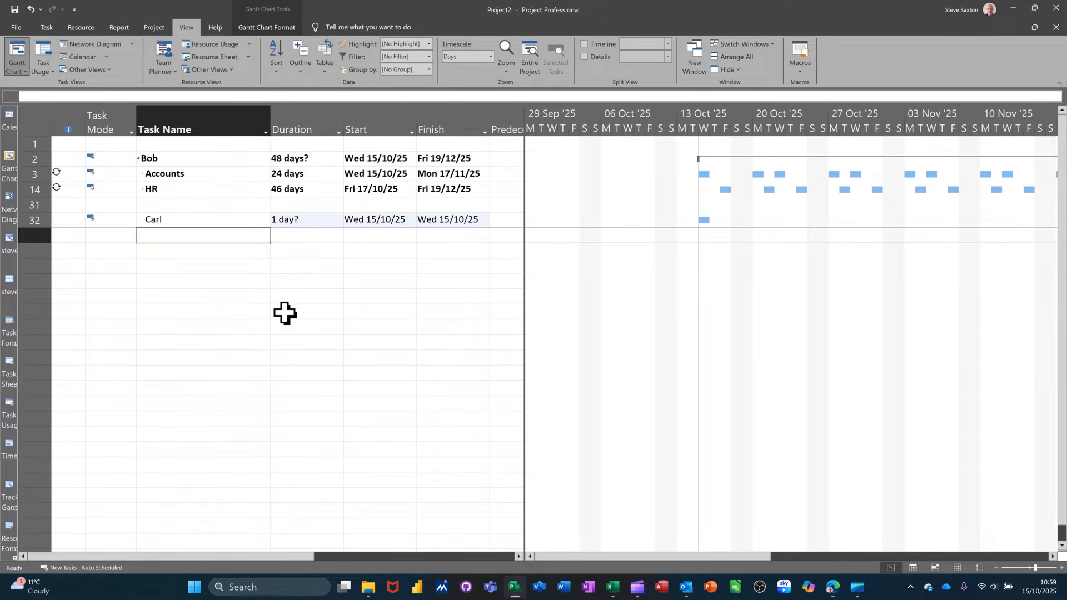
# - Insert a weekly recurring task named HR 5 on Thursday and Friday, ending after 25 occurrences, in the row below the second team member
pyautogui.click(46, 27)
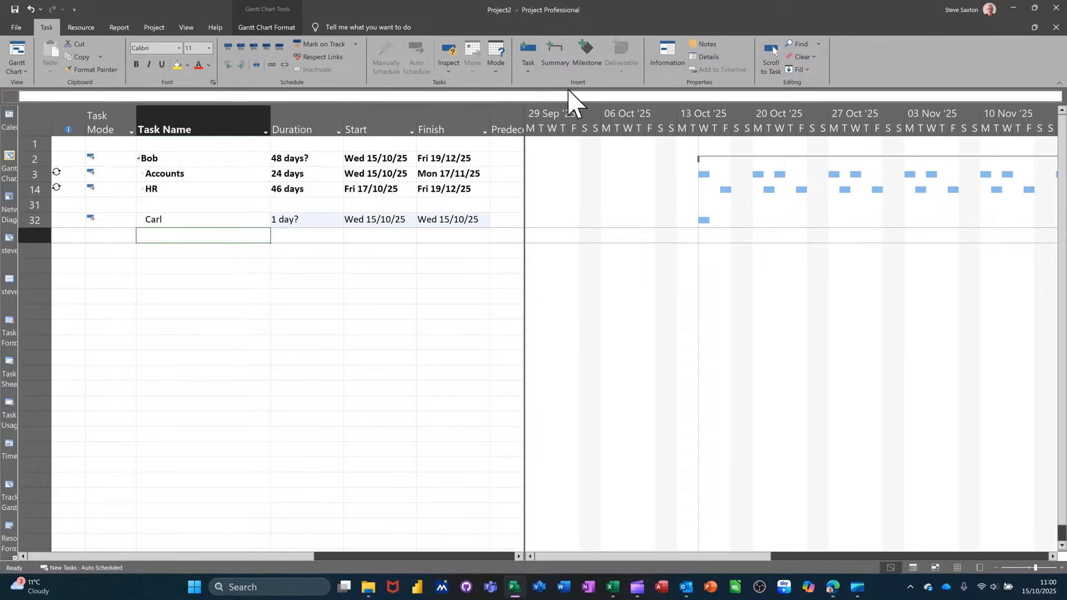
pyautogui.click(529, 72)
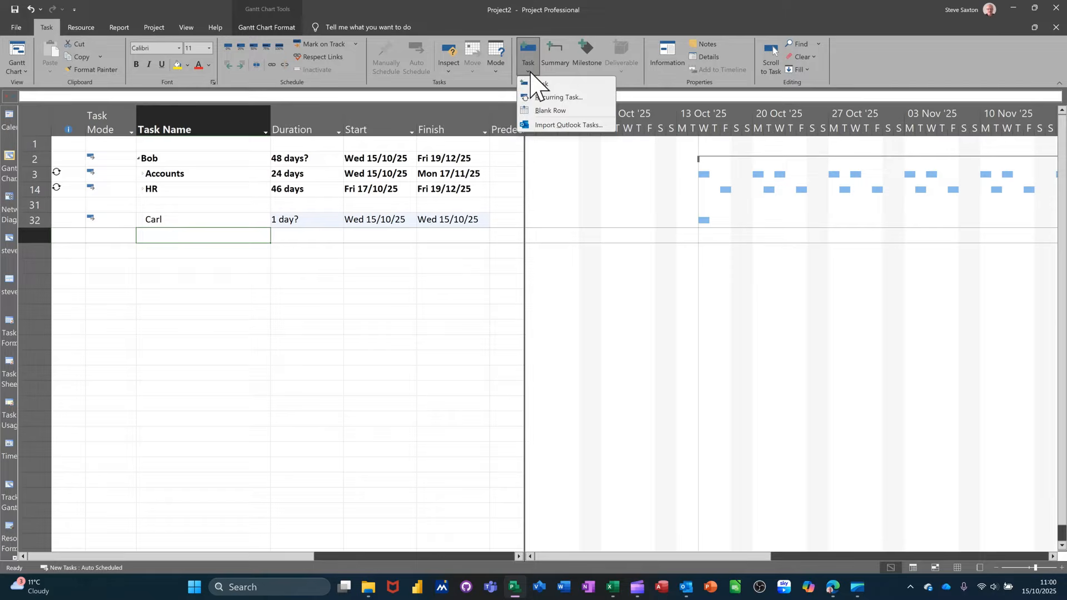
pyautogui.click(550, 109)
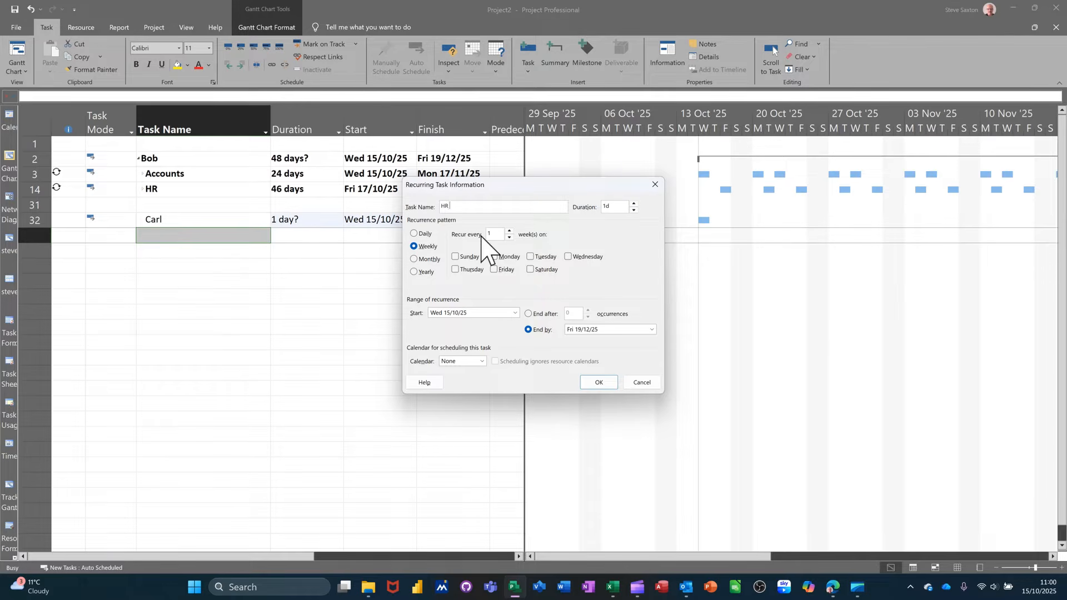
pyautogui.click(467, 274)
pyautogui.click(532, 314)
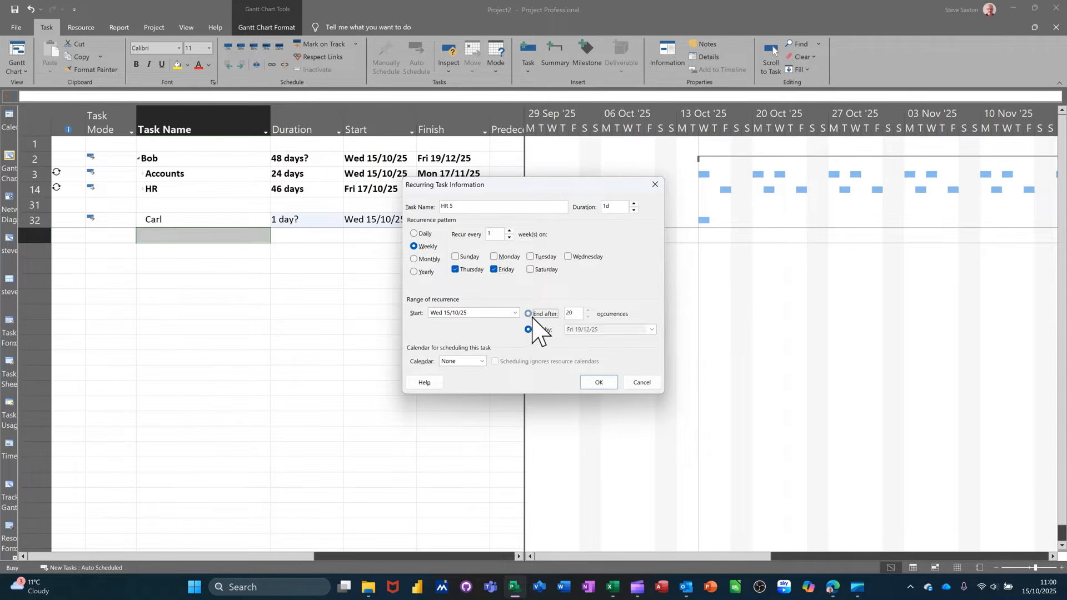
pyautogui.click(588, 310)
pyautogui.click(587, 311)
pyautogui.click(599, 383)
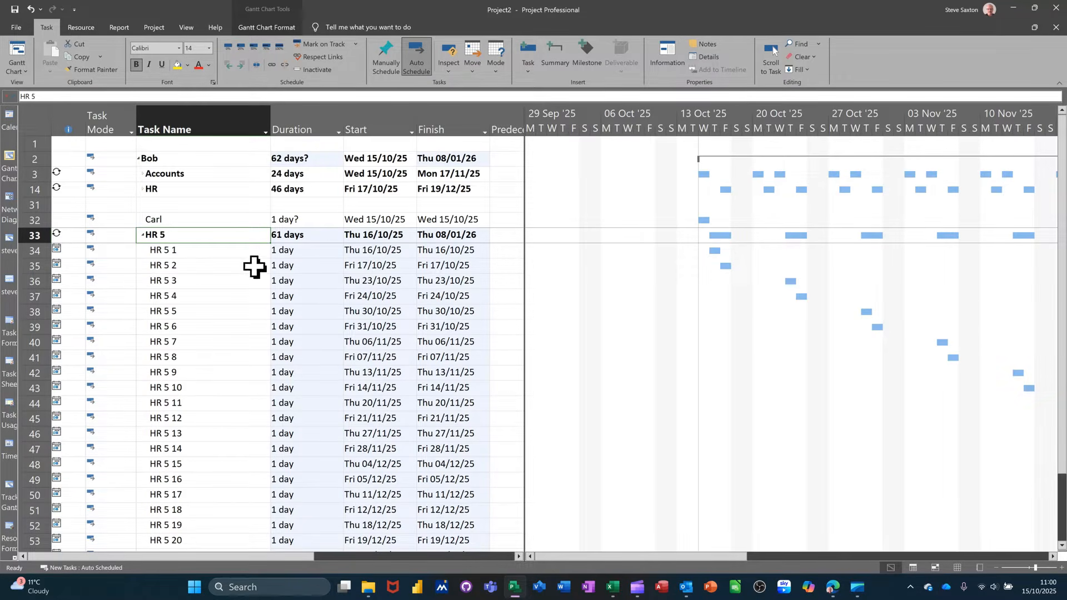
# - Indent the HR 5 recurring task under the second team member and collapse its occurrences
pyautogui.click(217, 105)
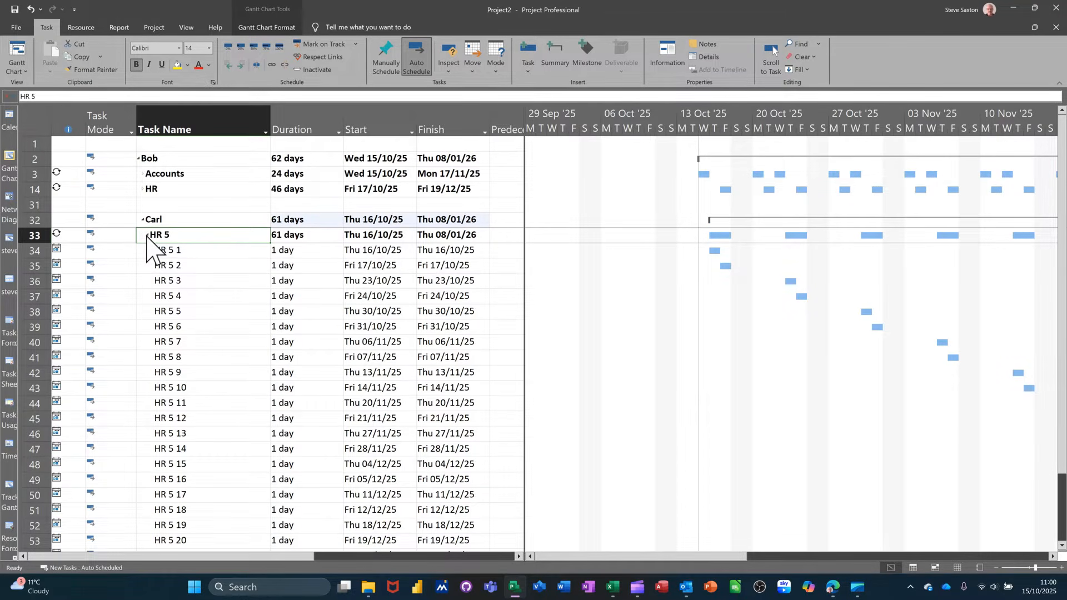
pyautogui.click(147, 233)
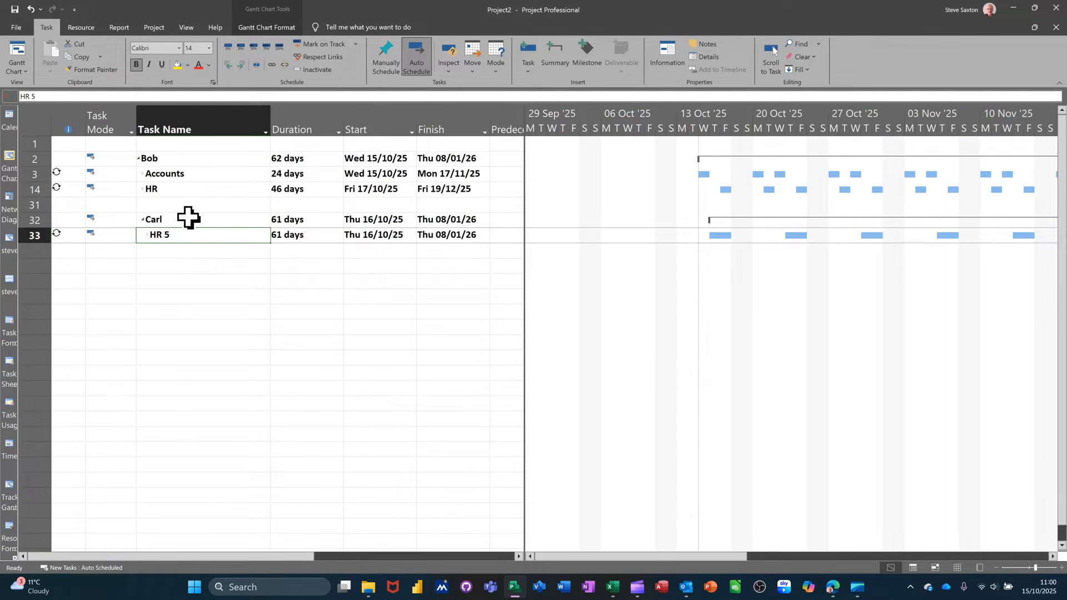
pyautogui.click(189, 218)
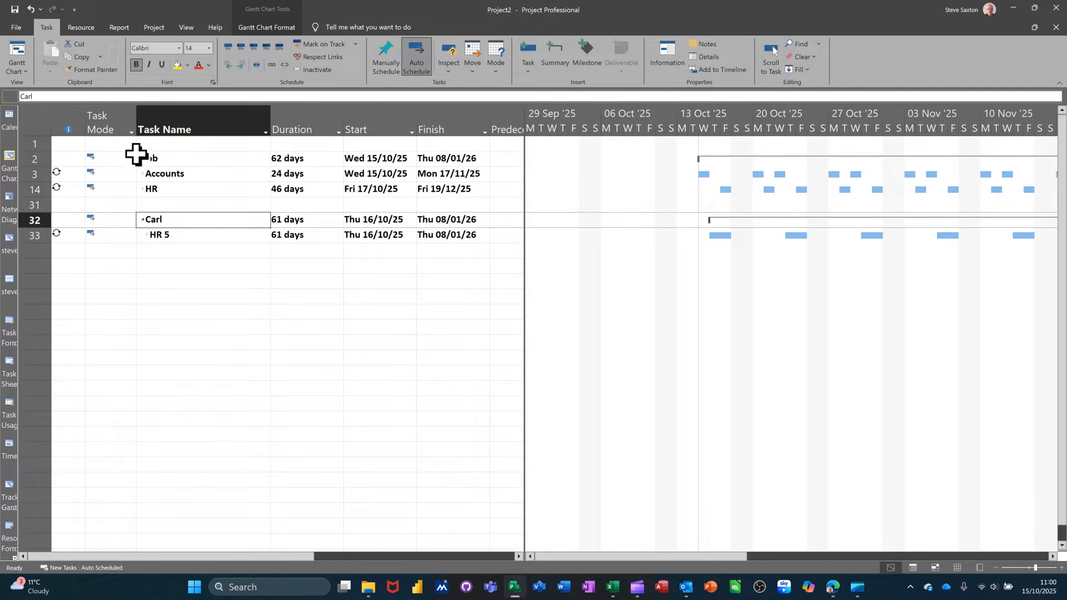
# - Review the plan at outline level 2, at level 1 and with all subtasks shown, and return to level 2
pyautogui.click(202, 266)
pyautogui.click(186, 27)
pyautogui.click(300, 55)
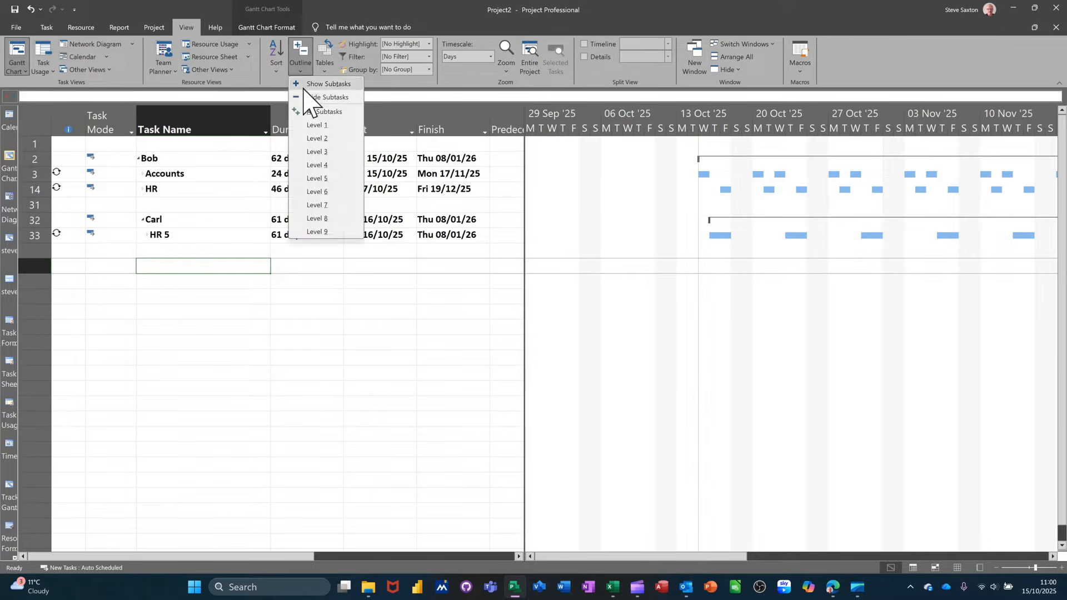
pyautogui.click(321, 138)
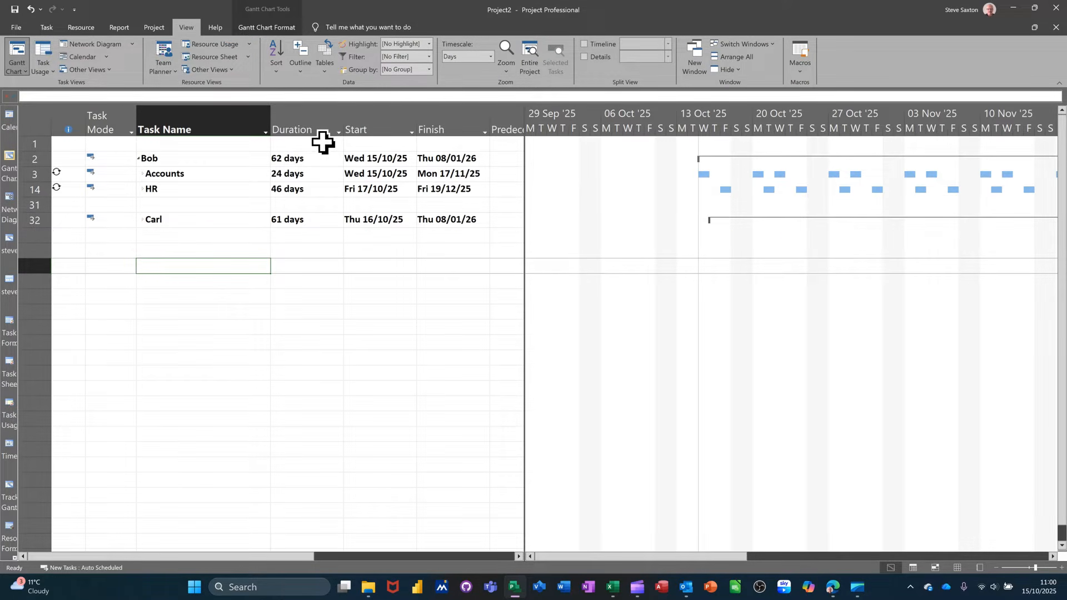
pyautogui.click(301, 67)
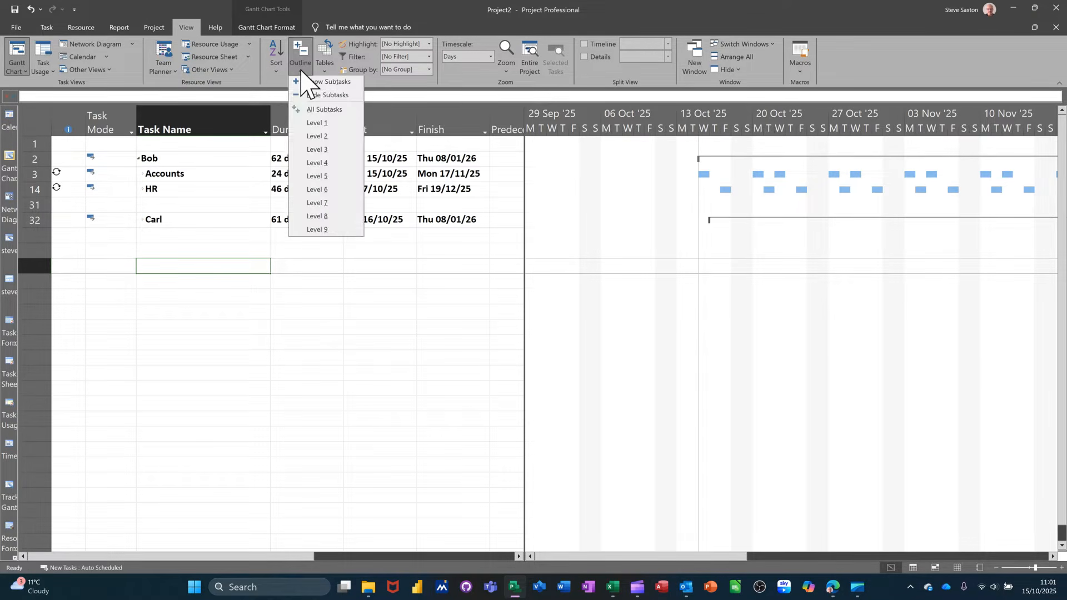
pyautogui.click(315, 125)
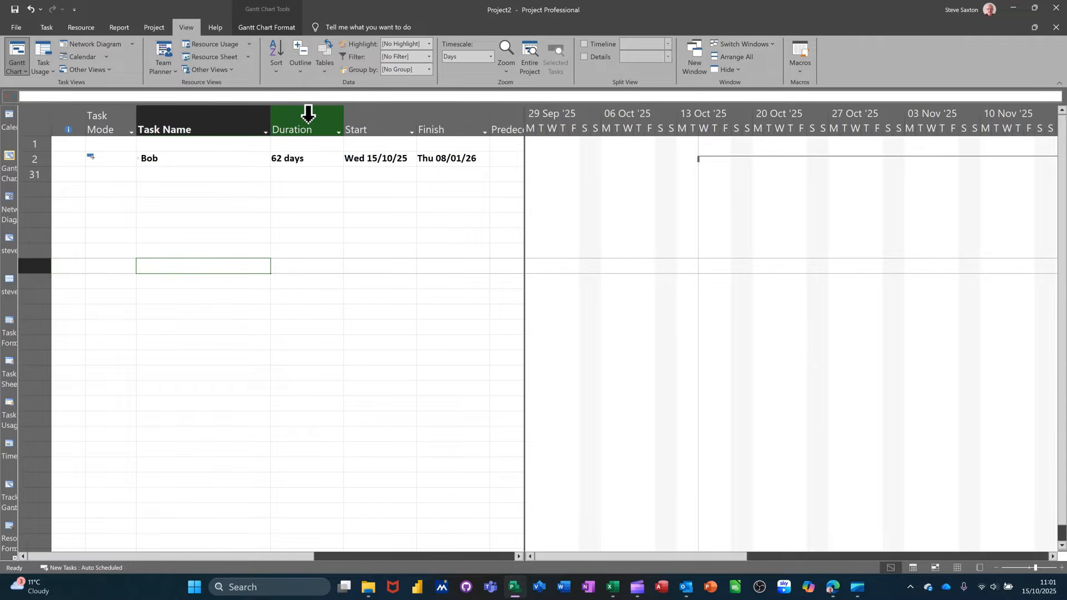
pyautogui.click(302, 71)
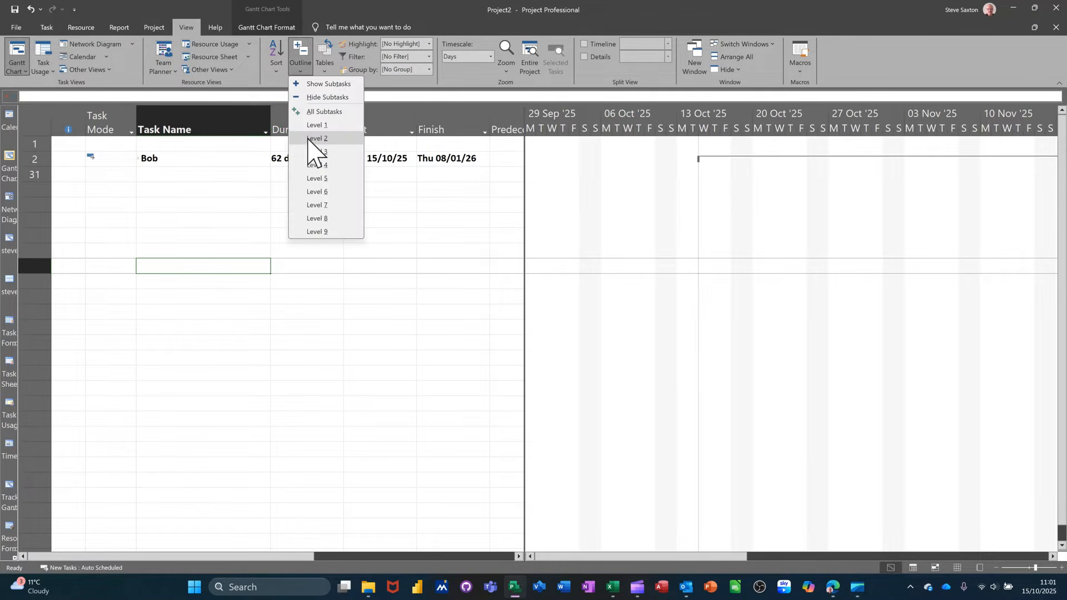
pyautogui.click(321, 112)
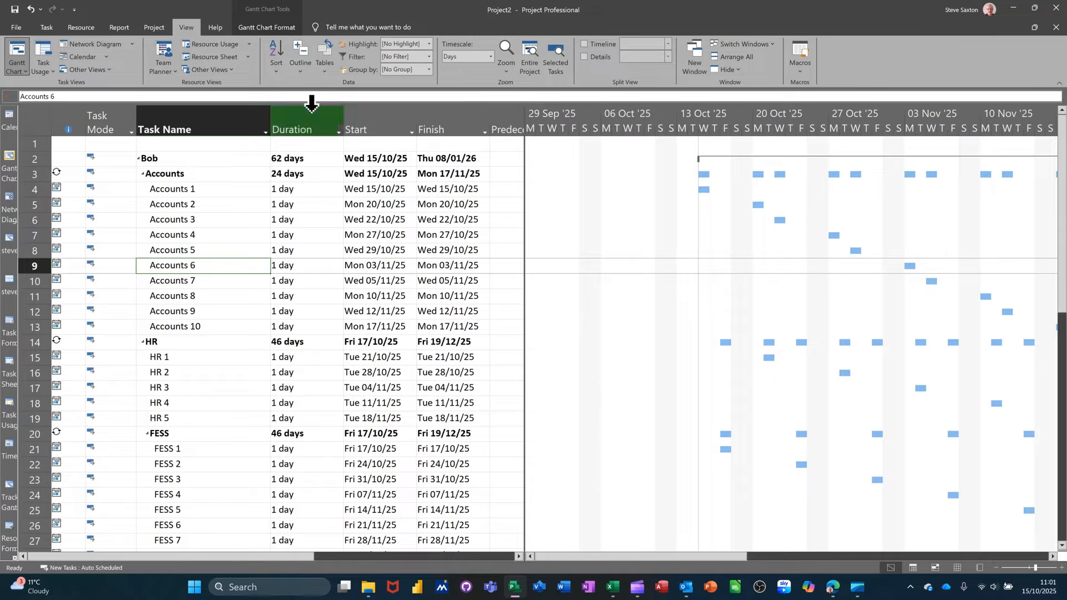
pyautogui.click(301, 63)
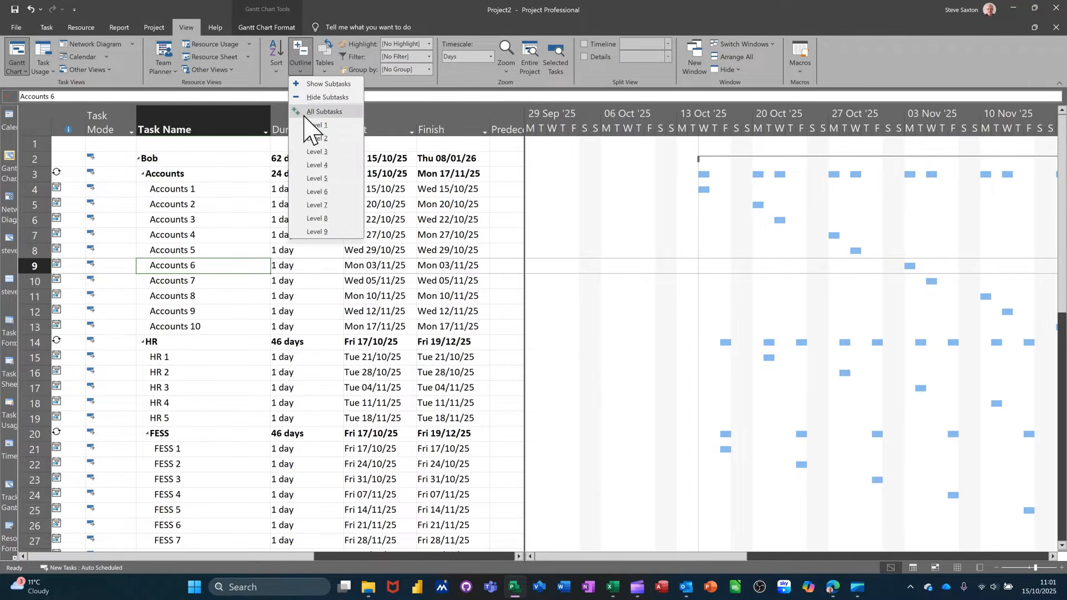
pyautogui.click(317, 140)
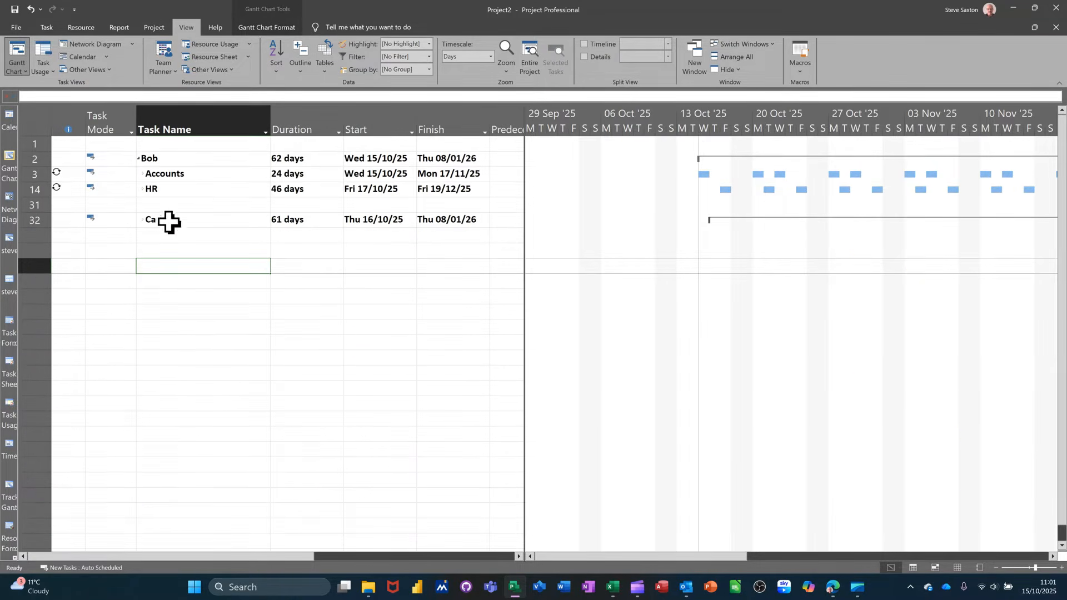
# - Outdent the second team member's summary task to the same level as the first team member's
pyautogui.click(169, 219)
pyautogui.click(46, 28)
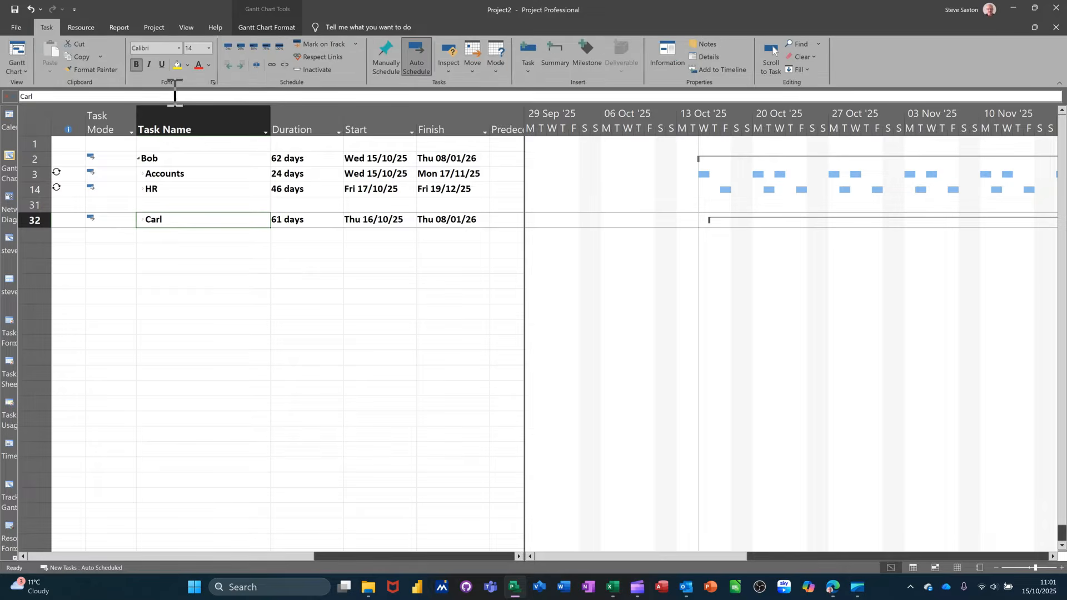
pyautogui.click(231, 66)
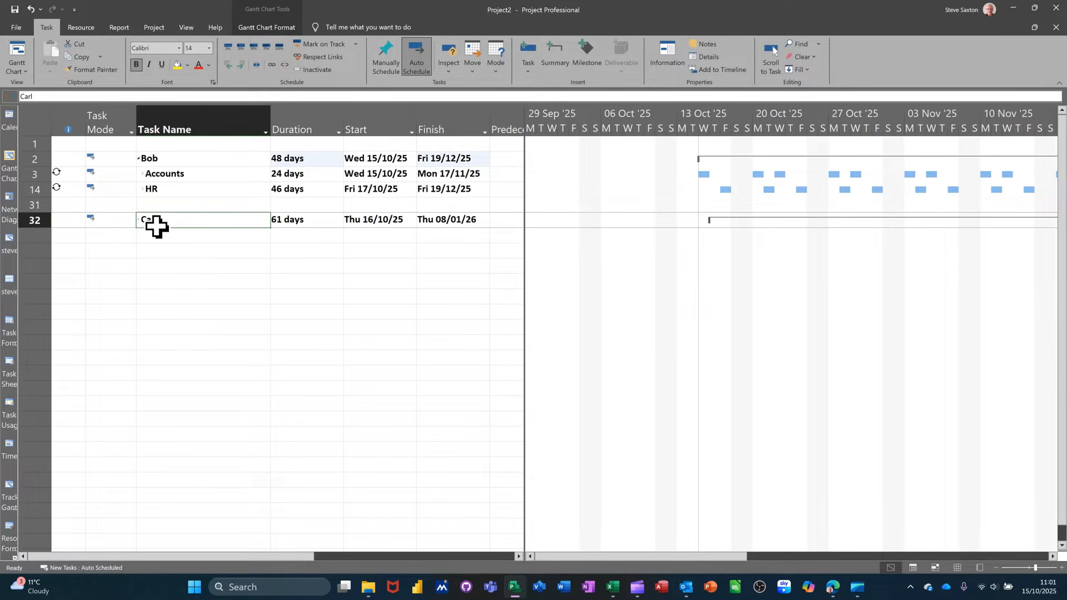
# - Show the outline at level 2 so each team member's recurring tasks are listed with their occurrences collapsed
pyautogui.click(186, 30)
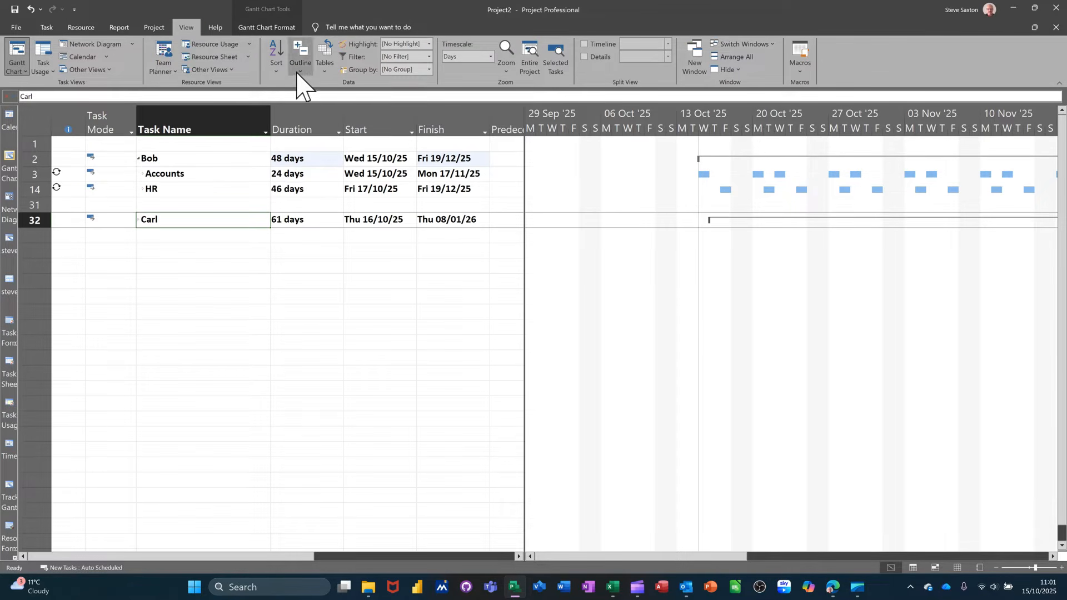
pyautogui.click(301, 71)
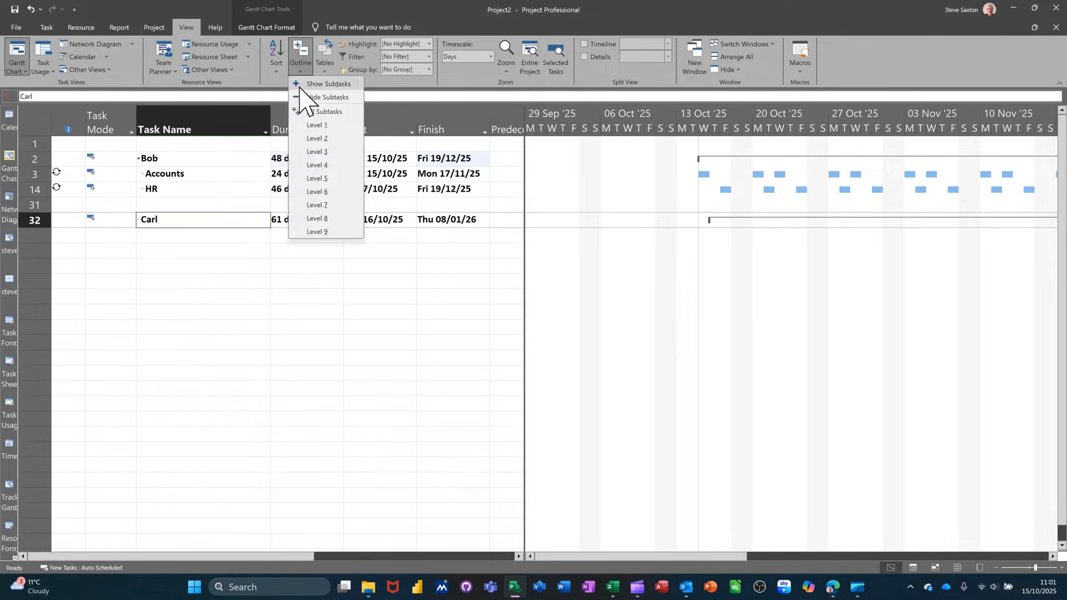
pyautogui.click(321, 140)
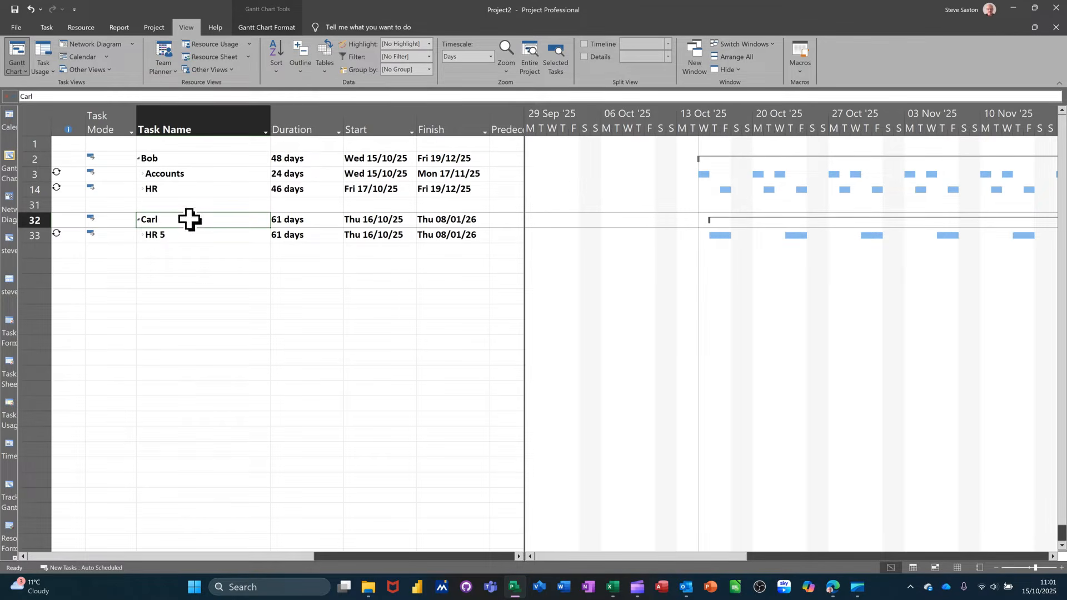
# - Review the plan at outline level 1 and with all subtasks down to the last HR 5 occurrence, and return to level 2
pyautogui.click(304, 84)
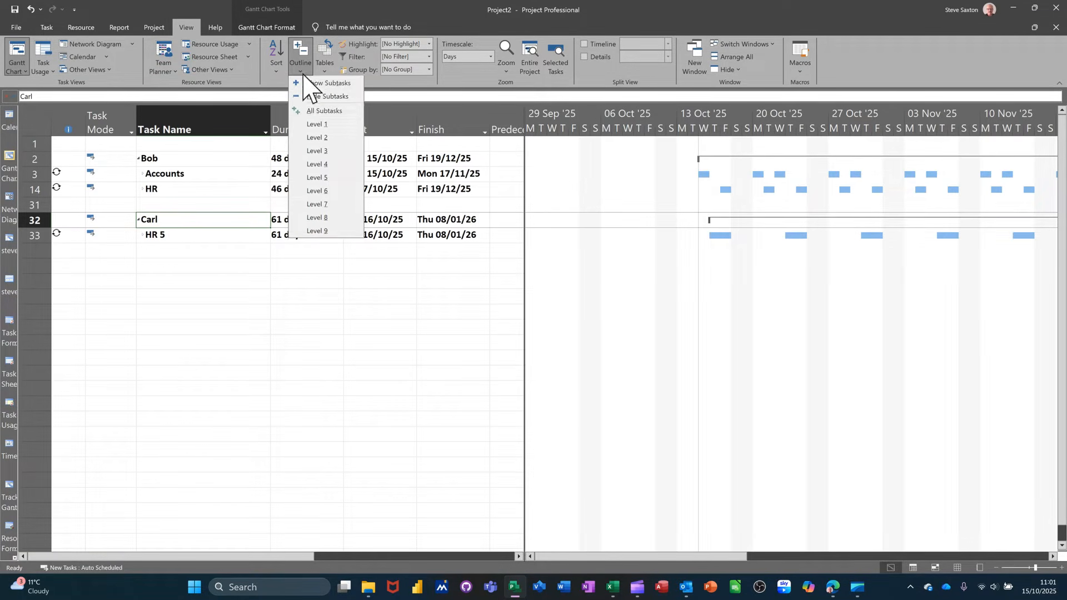
pyautogui.click(313, 126)
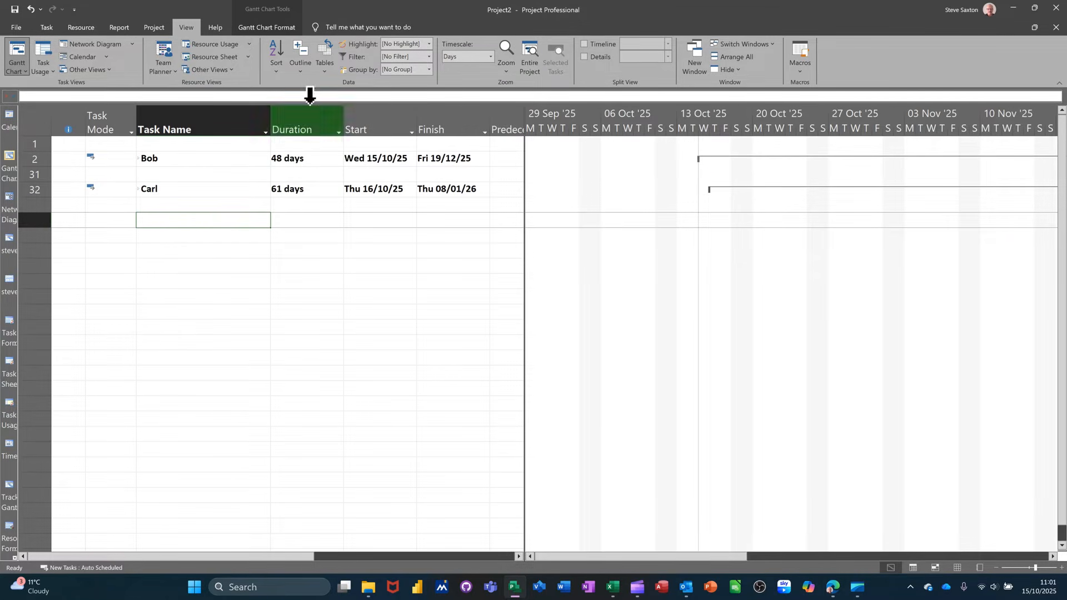
pyautogui.click(300, 70)
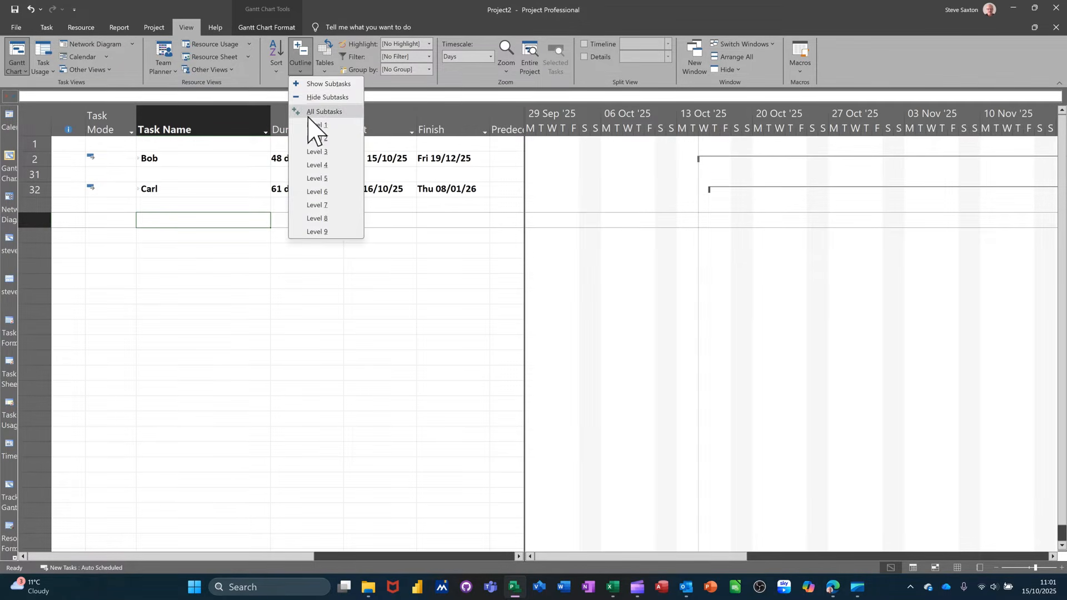
pyautogui.click(314, 111)
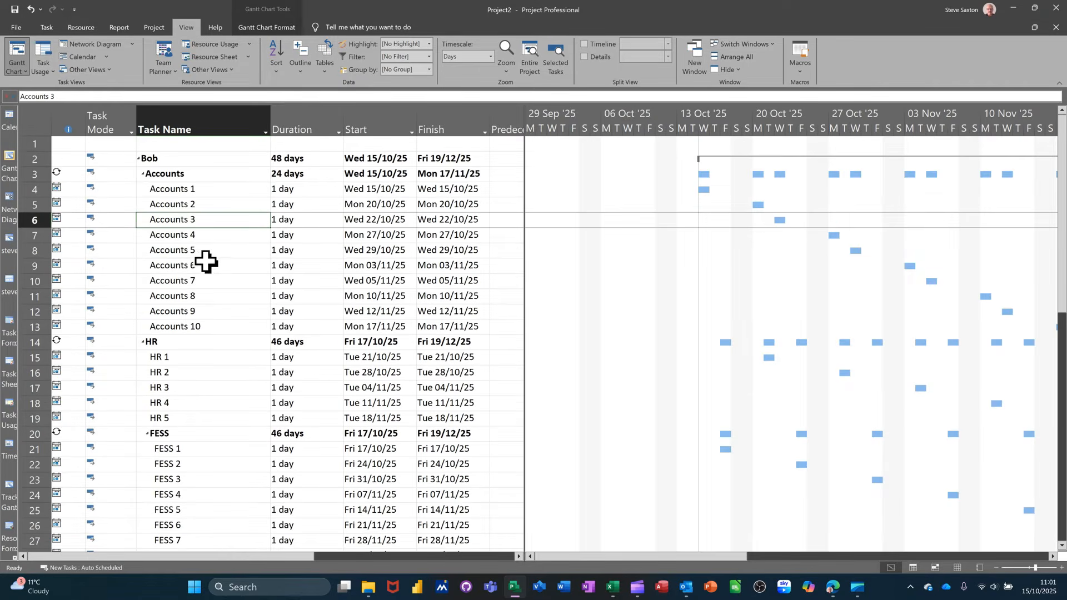
pyautogui.scroll(-8, 231, 219)
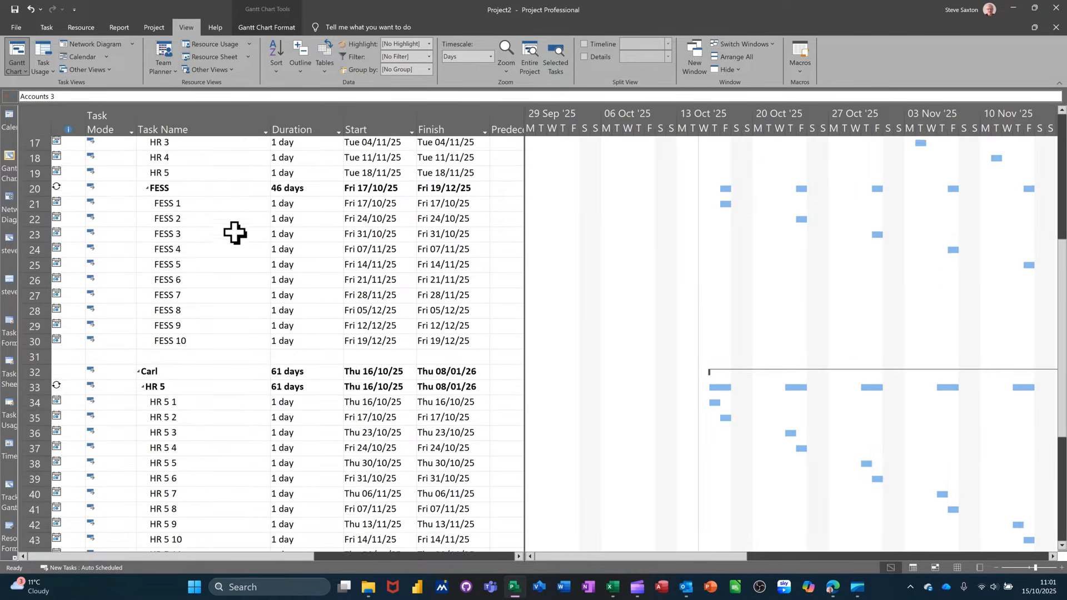
pyautogui.scroll(-6, 236, 236)
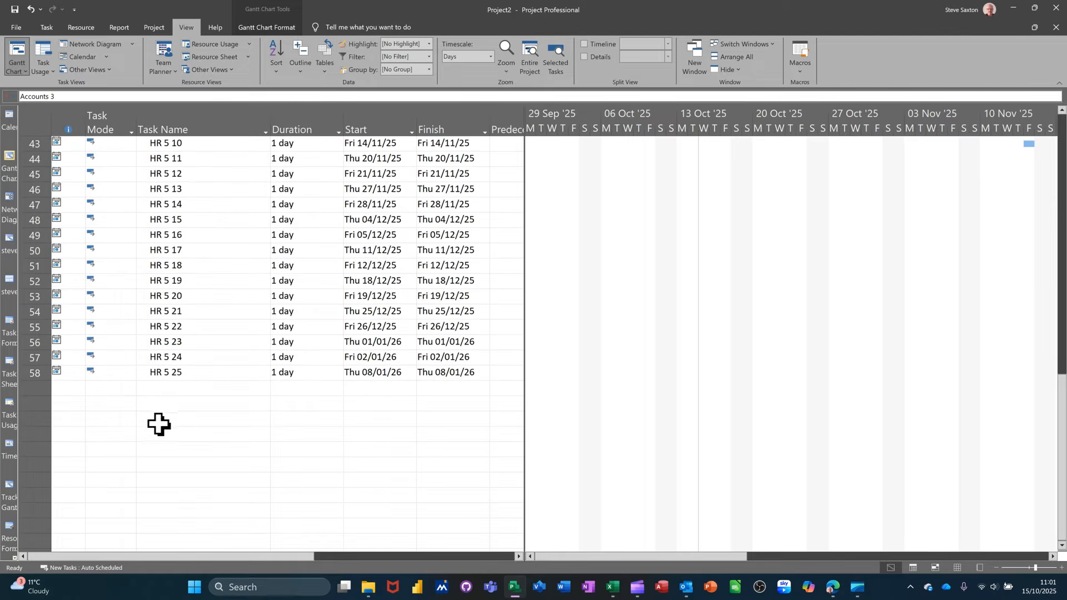
pyautogui.click(150, 391)
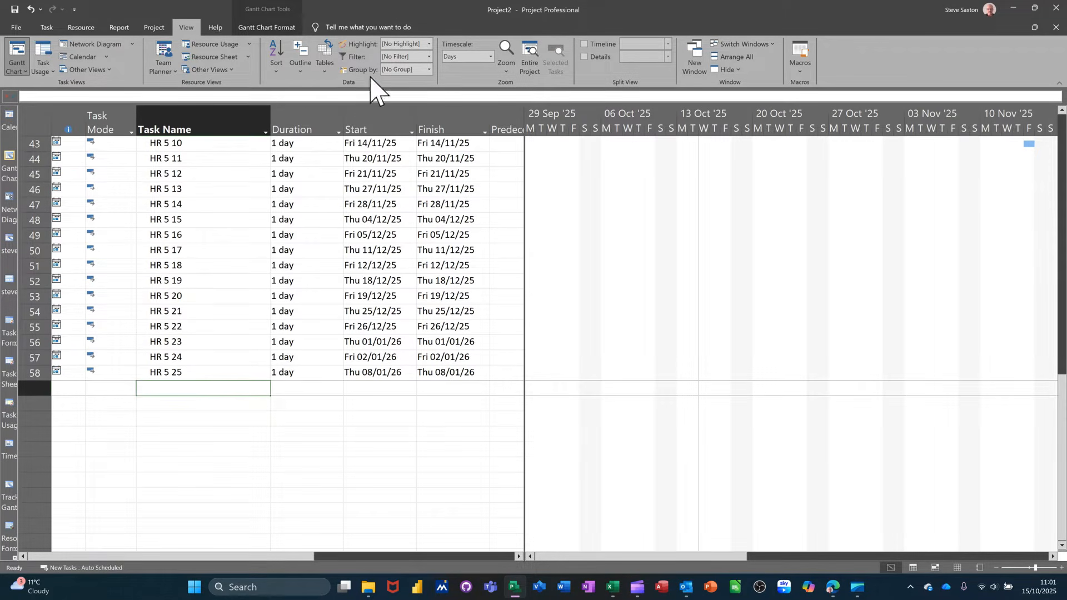
pyautogui.click(301, 69)
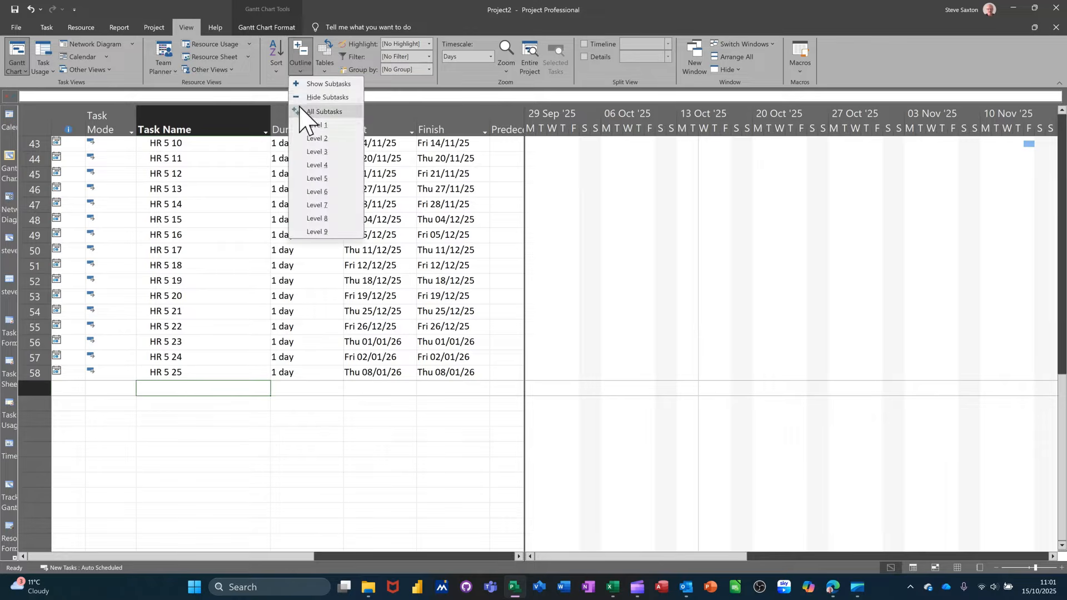
pyautogui.click(319, 143)
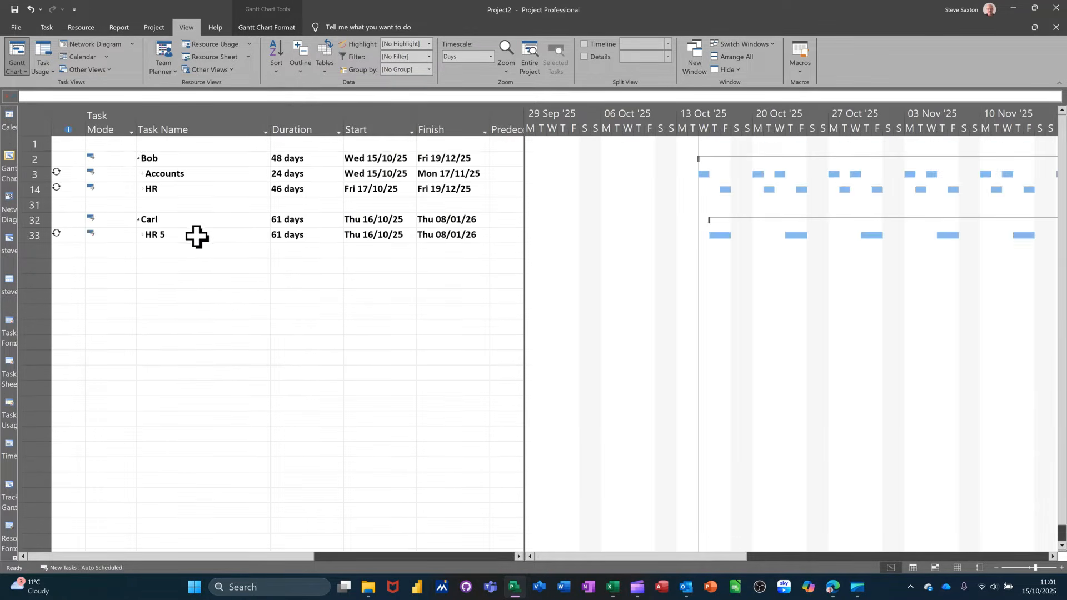
# - Add a task named with the third team member's first name, leaving two blank rows below HR 5
pyautogui.click(151, 278)
pyautogui.write('A')
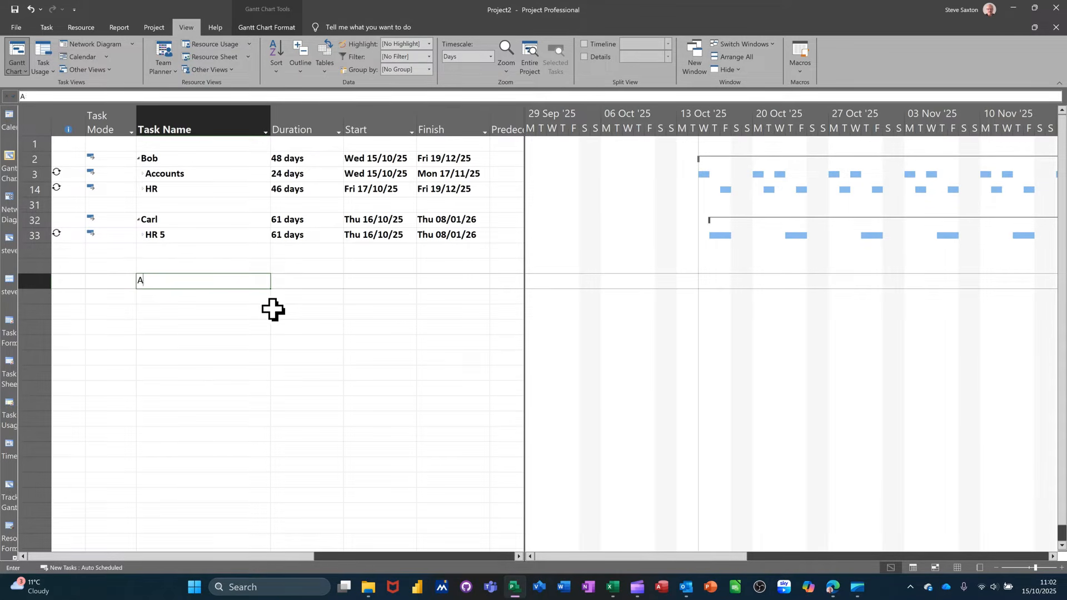
pyautogui.write('nne')
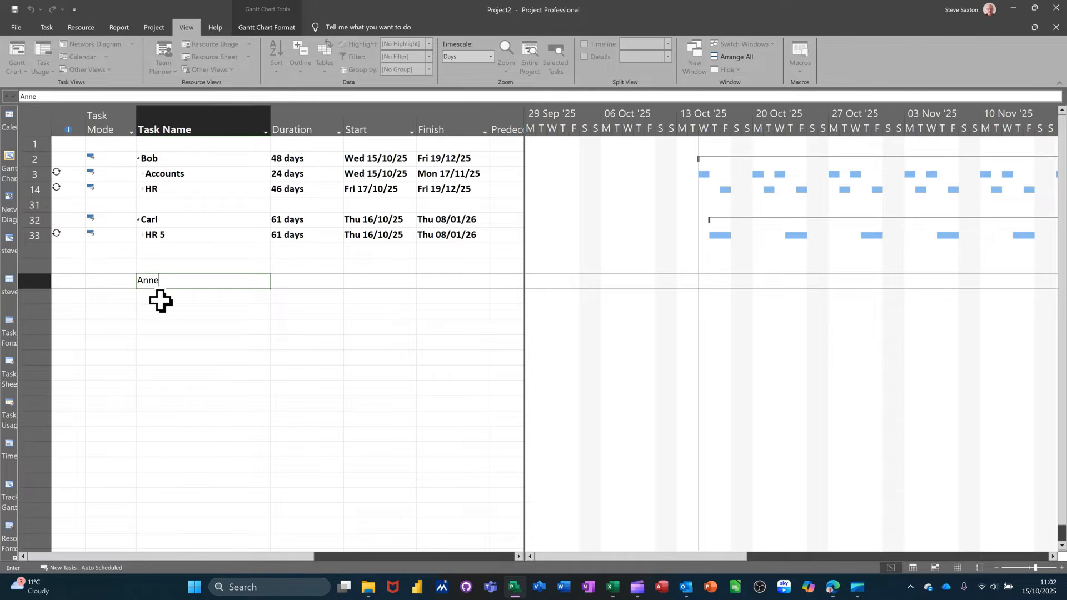
pyautogui.press('Return')
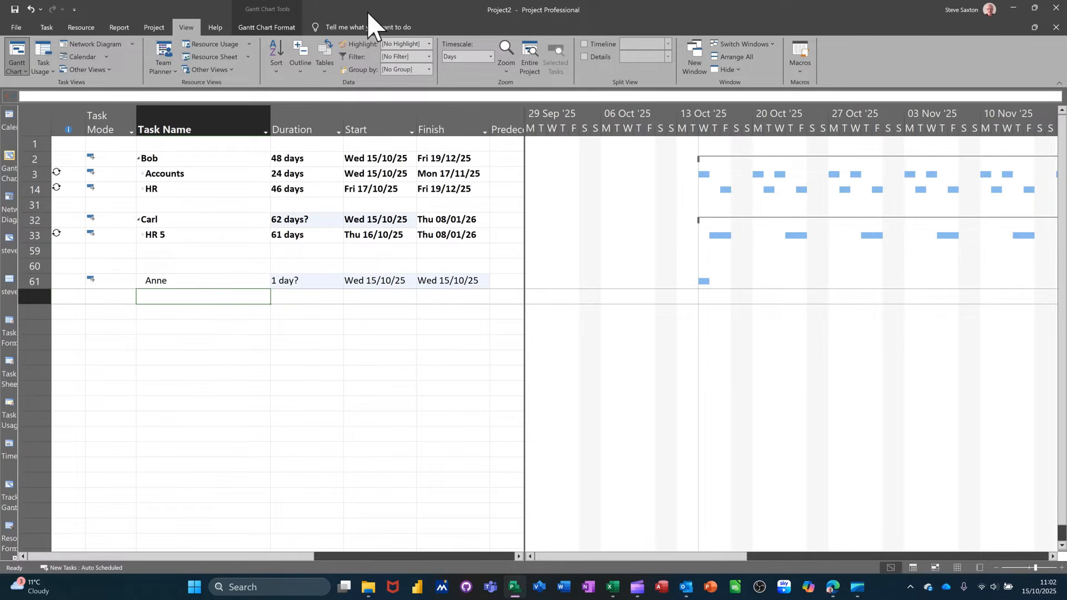
# - Insert a 1-day recurring task named Project man below the third team member, weekly on Monday and Friday, ending after 24 occurrences
pyautogui.click(47, 28)
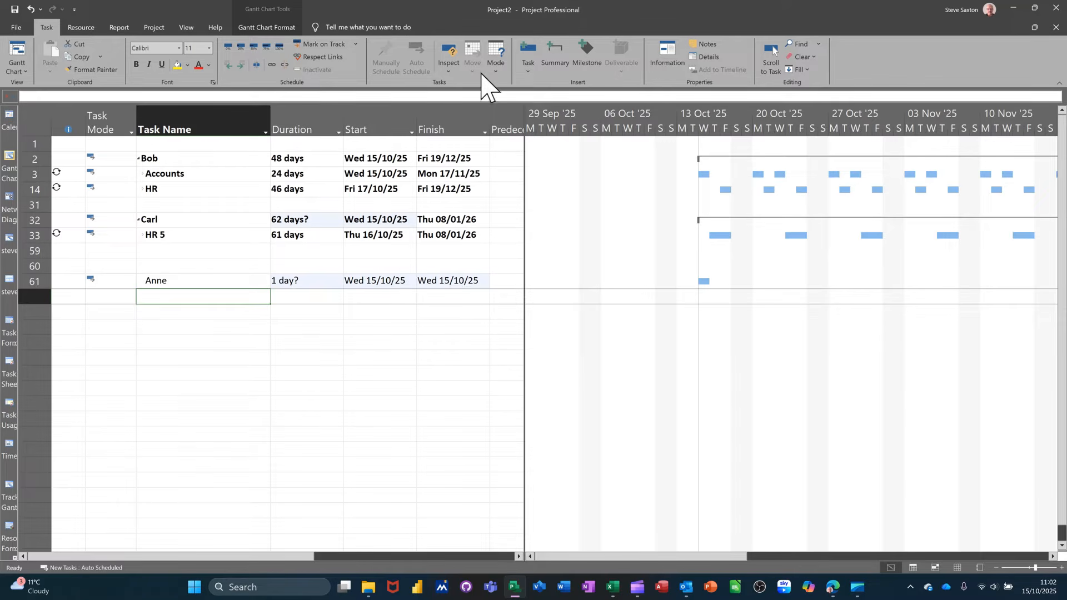
pyautogui.click(528, 70)
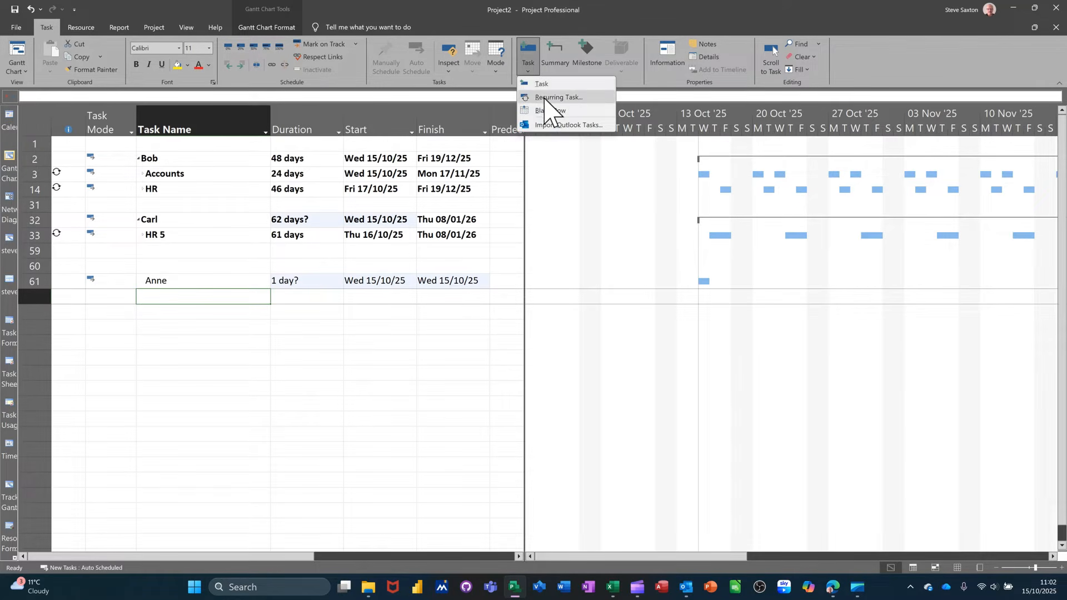
pyautogui.click(547, 98)
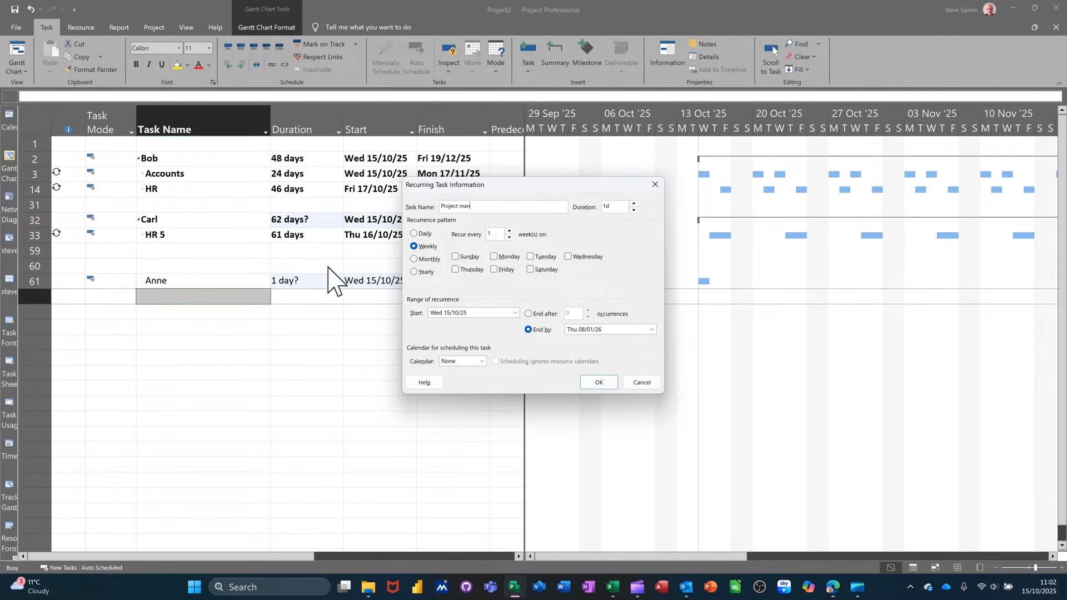
pyautogui.click(495, 258)
pyautogui.click(496, 270)
pyautogui.click(537, 314)
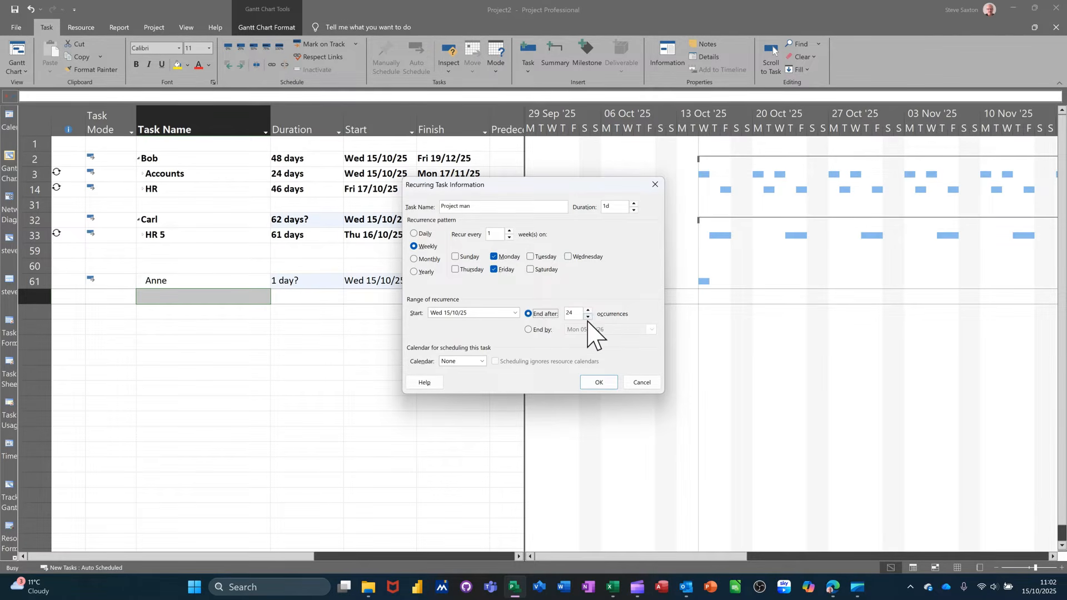
pyautogui.click(590, 383)
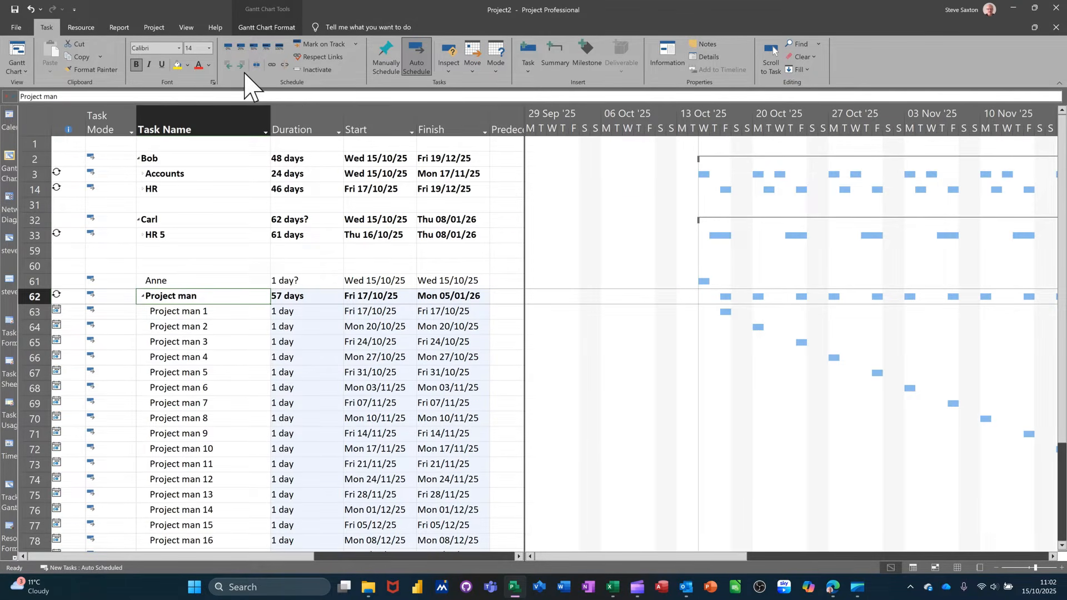
# - Indent Project man under the third team member and outdent that member's summary to the same level as the other members
pyautogui.click(241, 64)
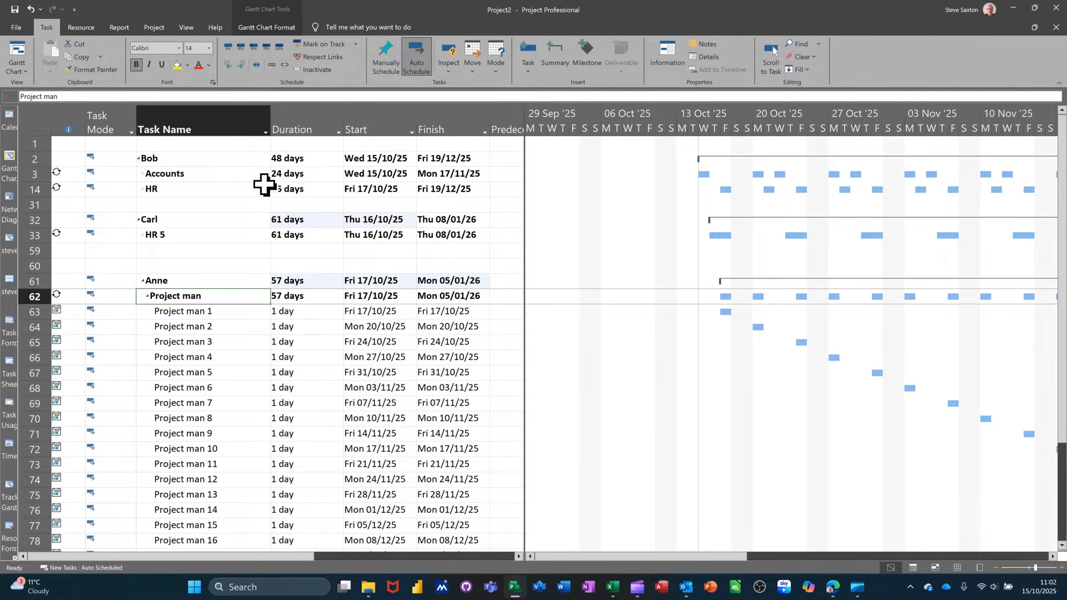
pyautogui.click(207, 281)
pyautogui.click(227, 65)
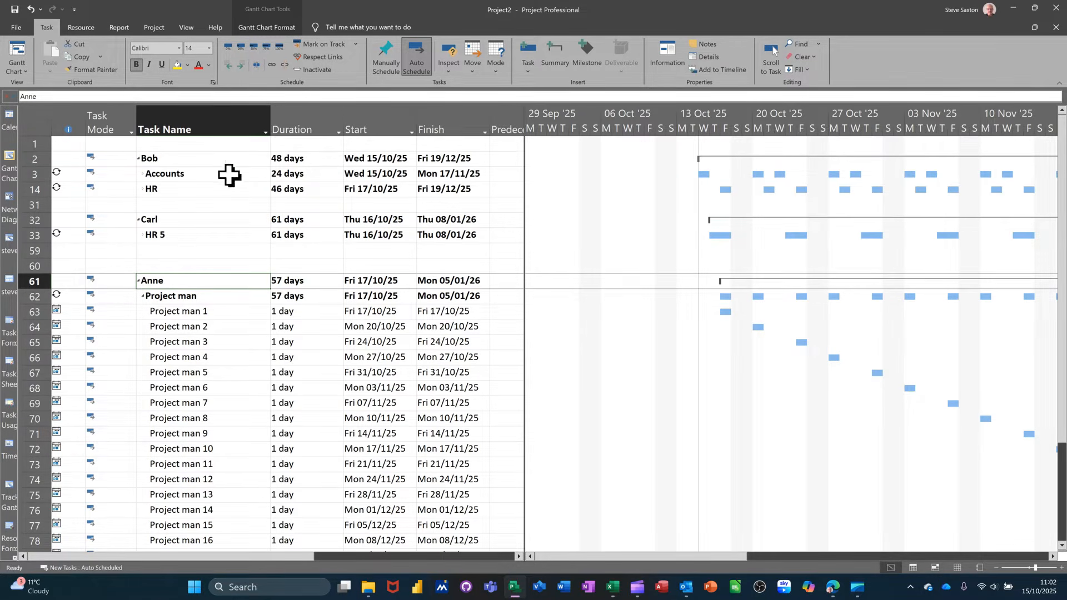
# - Add a task named TimeTables in the blank first row
pyautogui.click(179, 143)
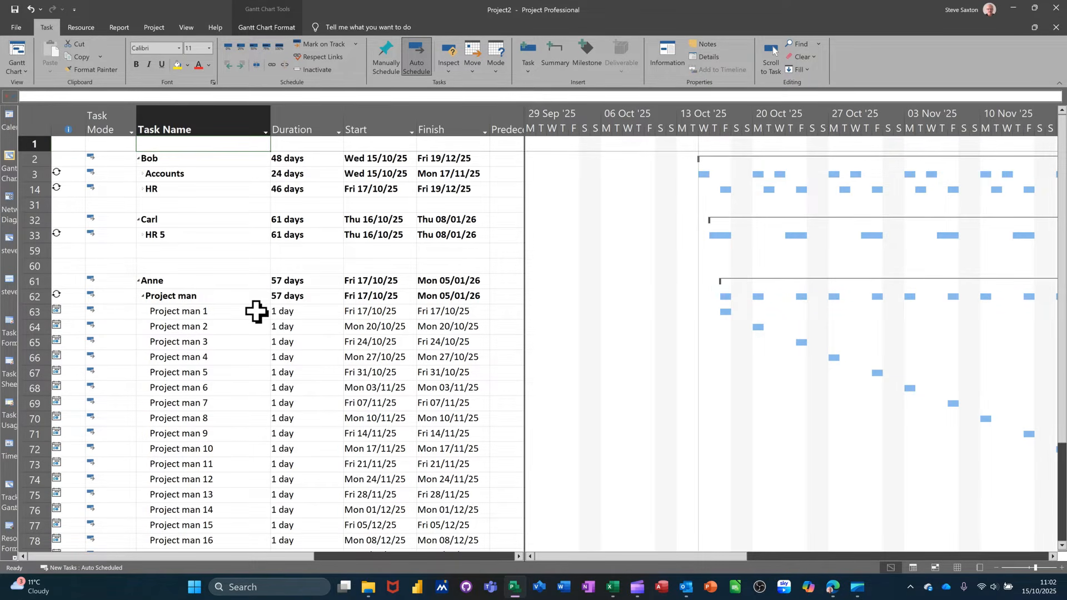
pyautogui.write('TimeTables')
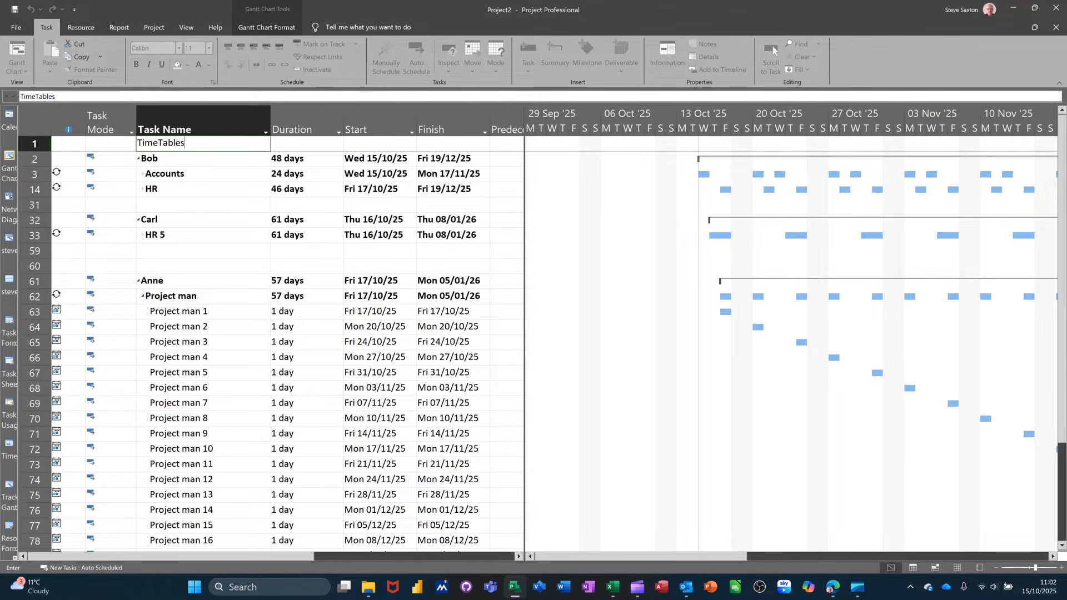
pyautogui.press('Return')
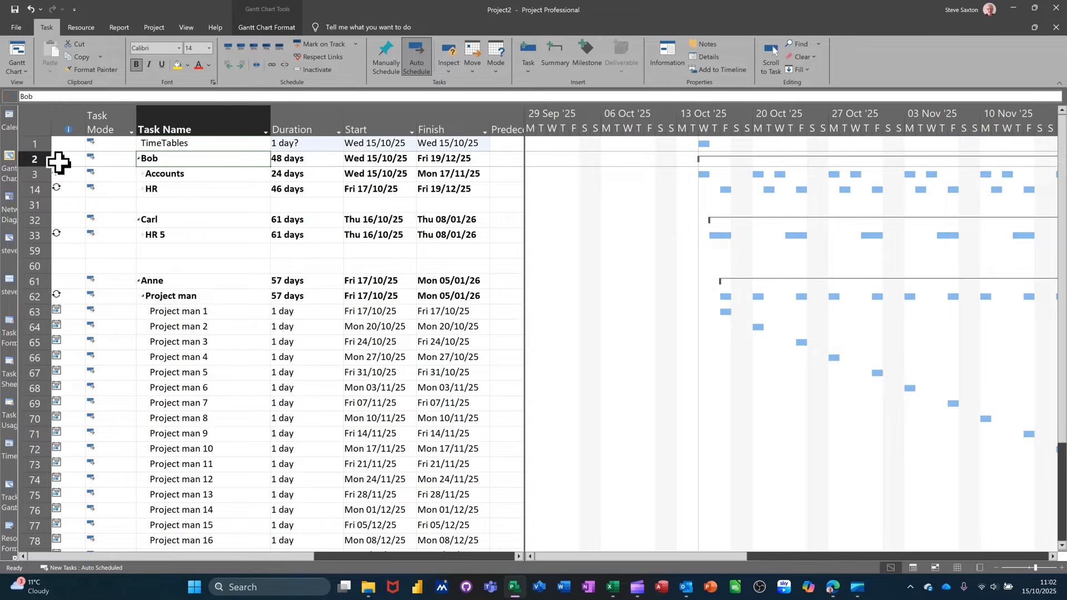
# - Indent all rows from the first team member down to Project man 24 so they become subtasks of TimeTables
pyautogui.moveTo(35, 159); pyautogui.dragTo(90, 495)
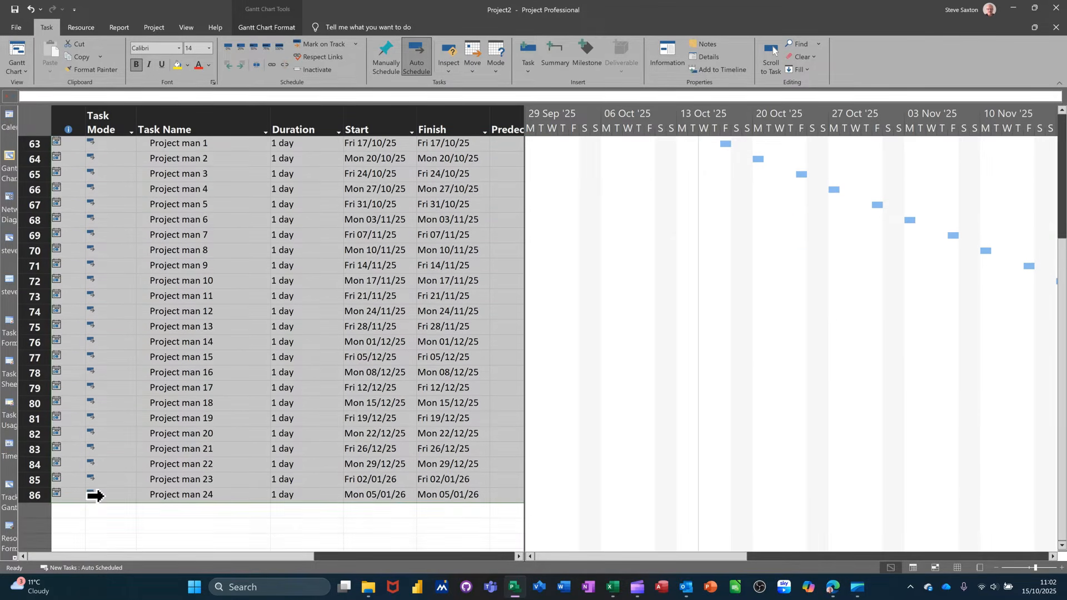
pyautogui.click(240, 65)
pyautogui.scroll(4, 316, 209)
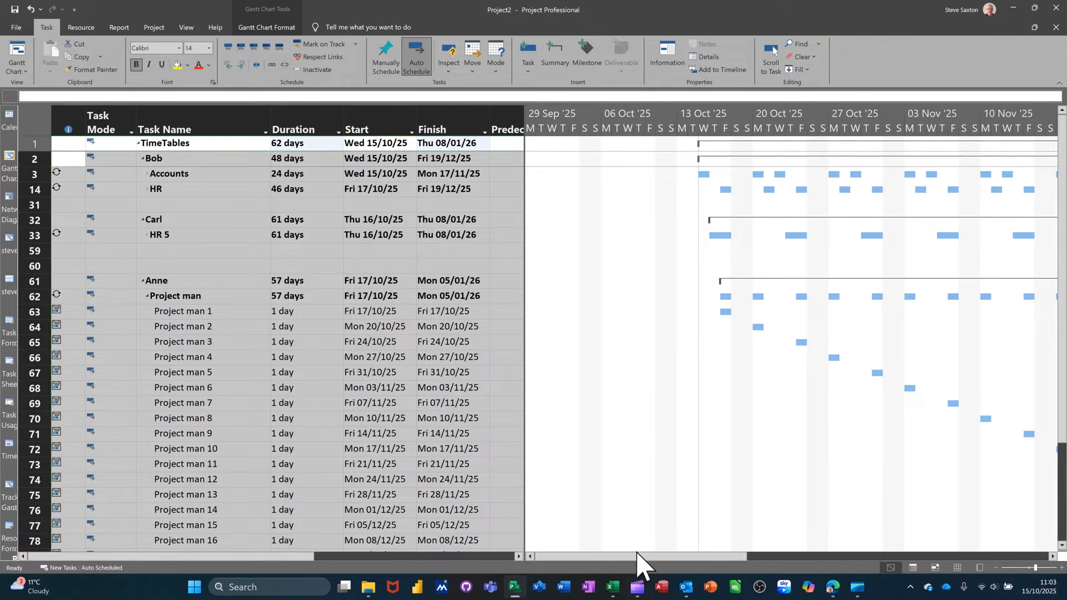
# - Collapse the third team member's summary and narrow the task table to the Duration column to enlarge the chart area
pyautogui.moveTo(636, 553); pyautogui.dragTo(664, 555)
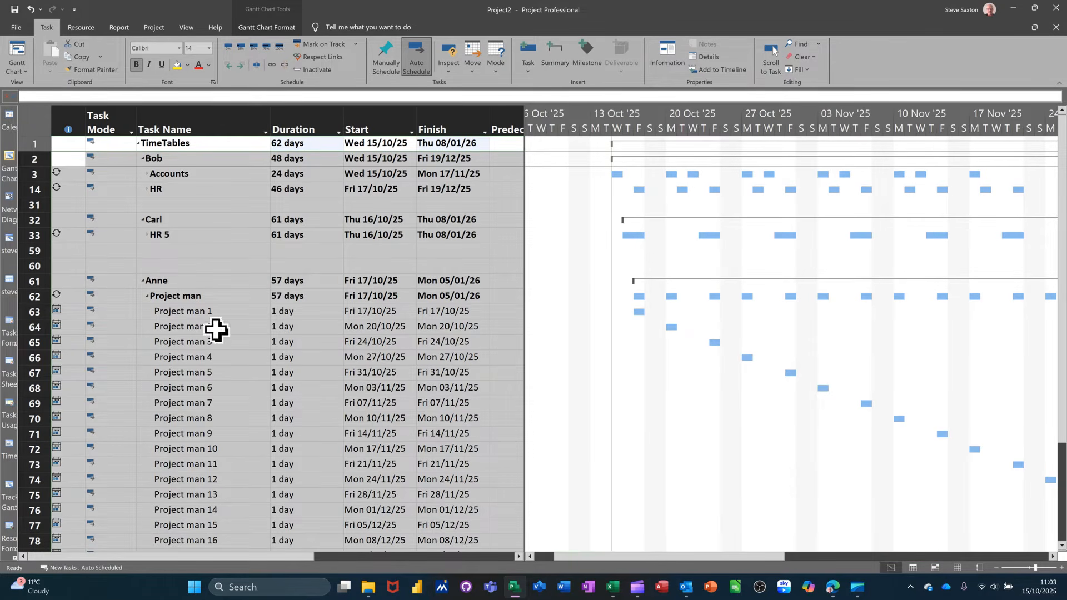
pyautogui.click(144, 279)
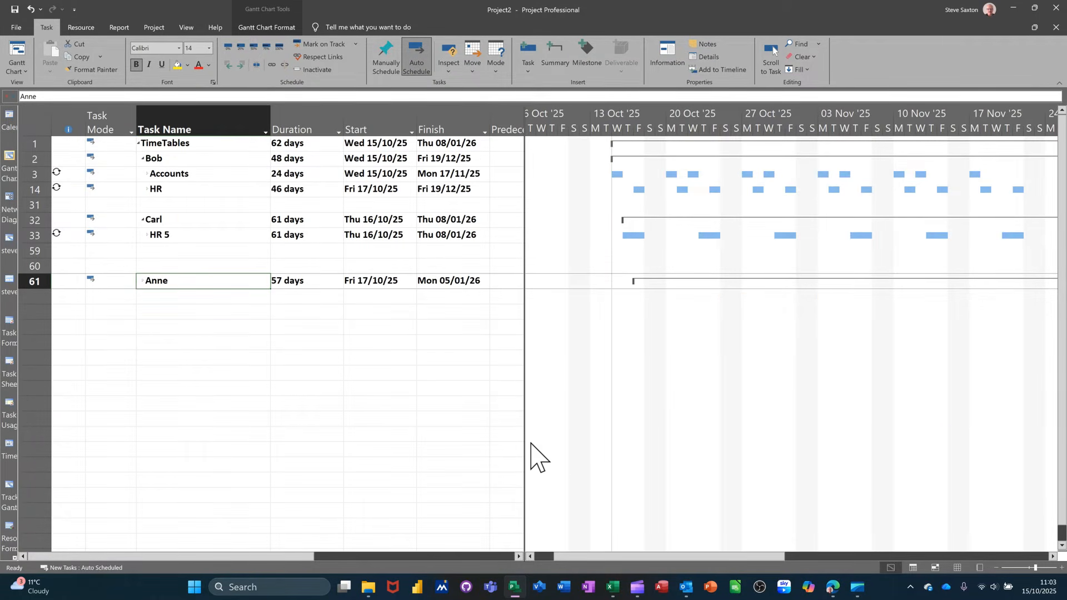
pyautogui.click(522, 444)
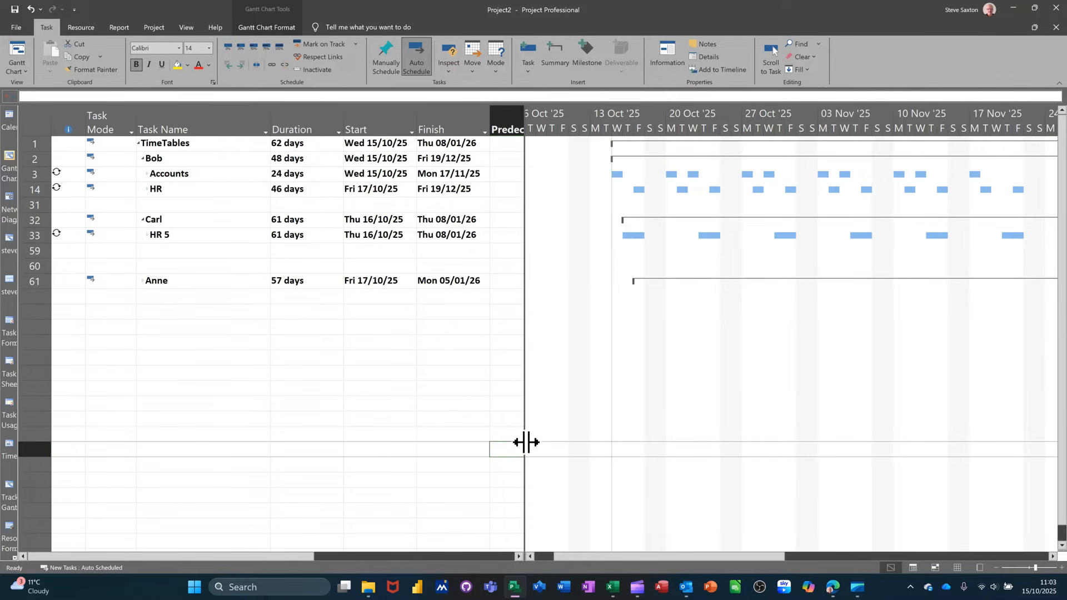
pyautogui.moveTo(525, 442); pyautogui.dragTo(305, 436)
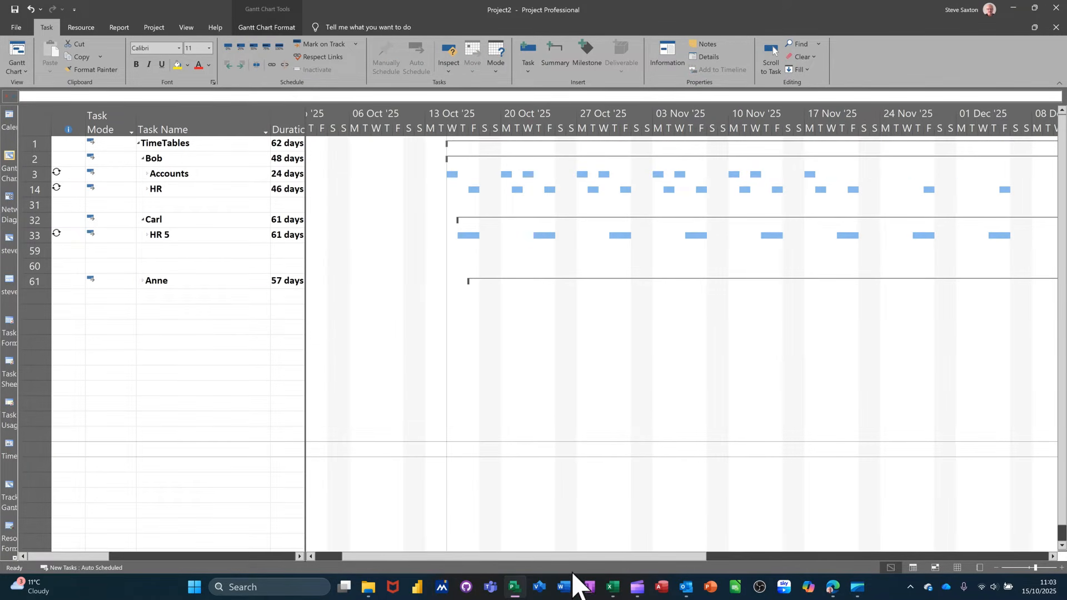
# - Modify the Summary bar style so that the task Name is displayed to the right of each summary bar
pyautogui.moveTo(575, 556); pyautogui.dragTo(657, 556)
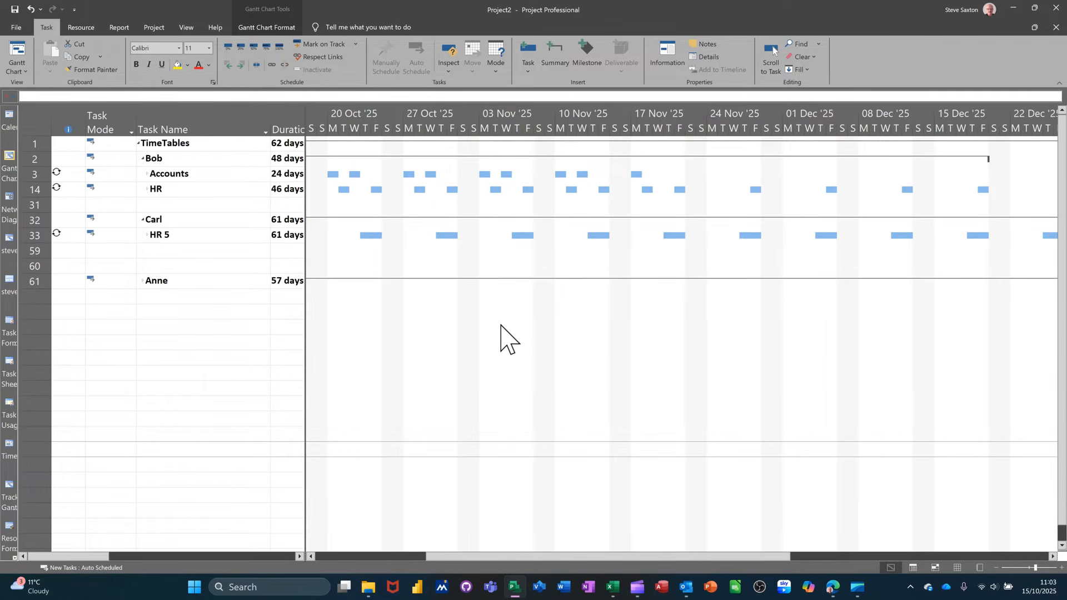
pyautogui.doubleClick(500, 336)
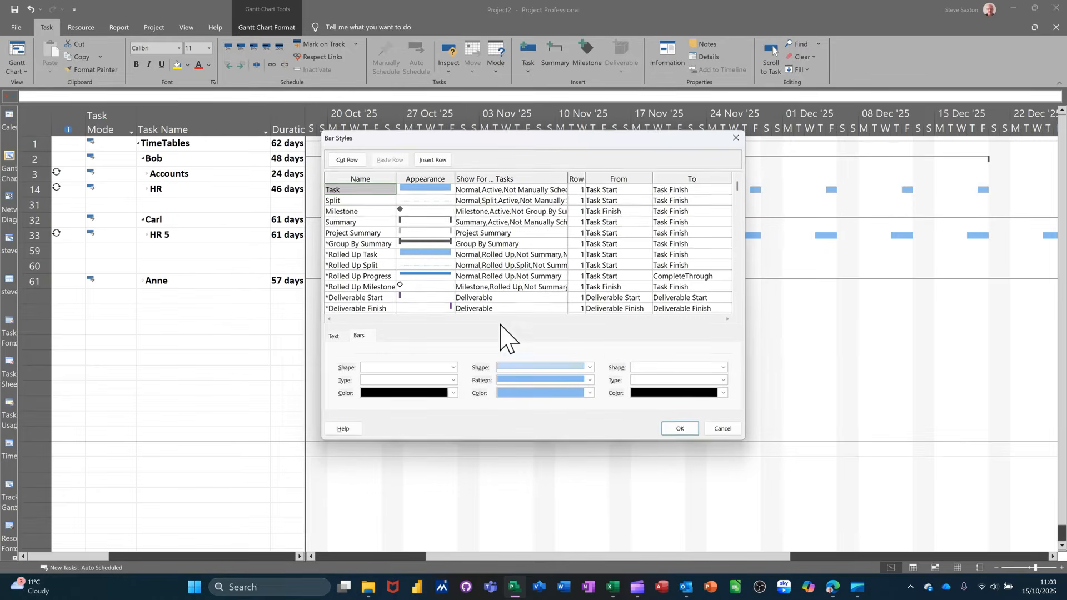
pyautogui.click(418, 221)
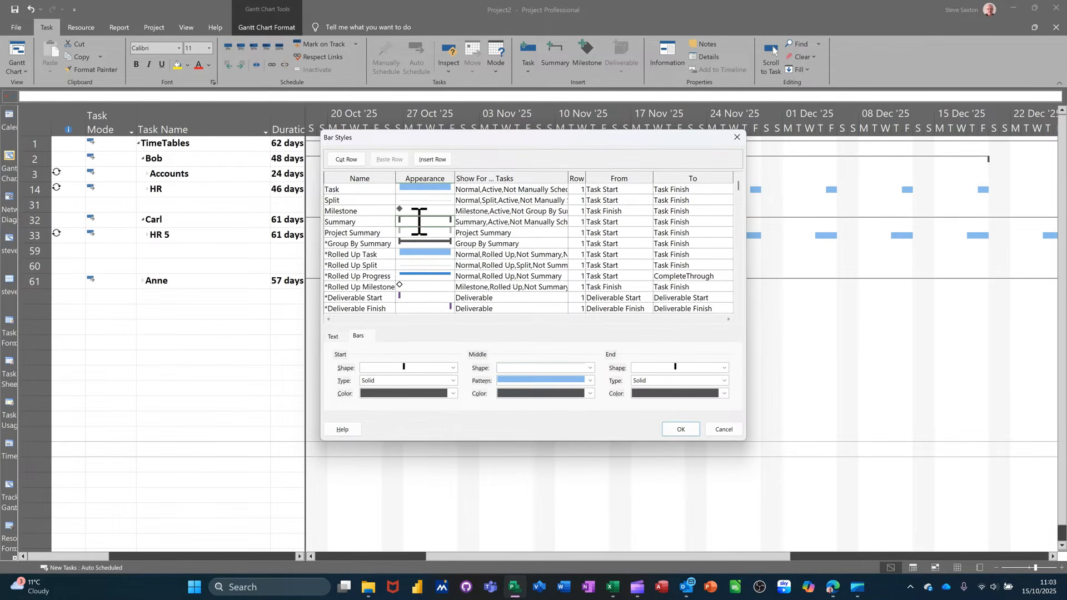
pyautogui.click(336, 337)
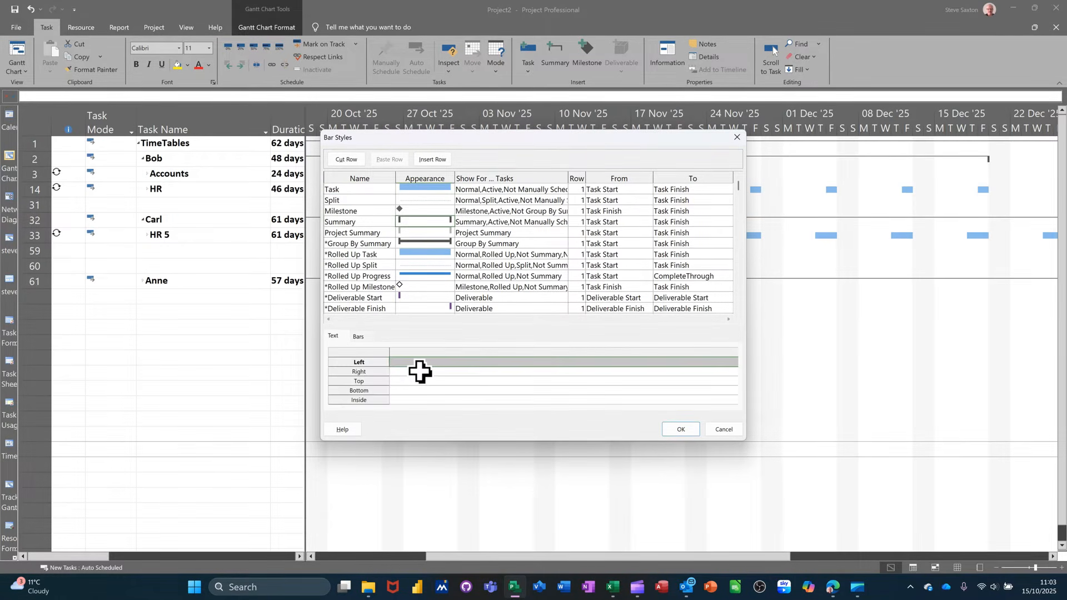
pyautogui.click(418, 371)
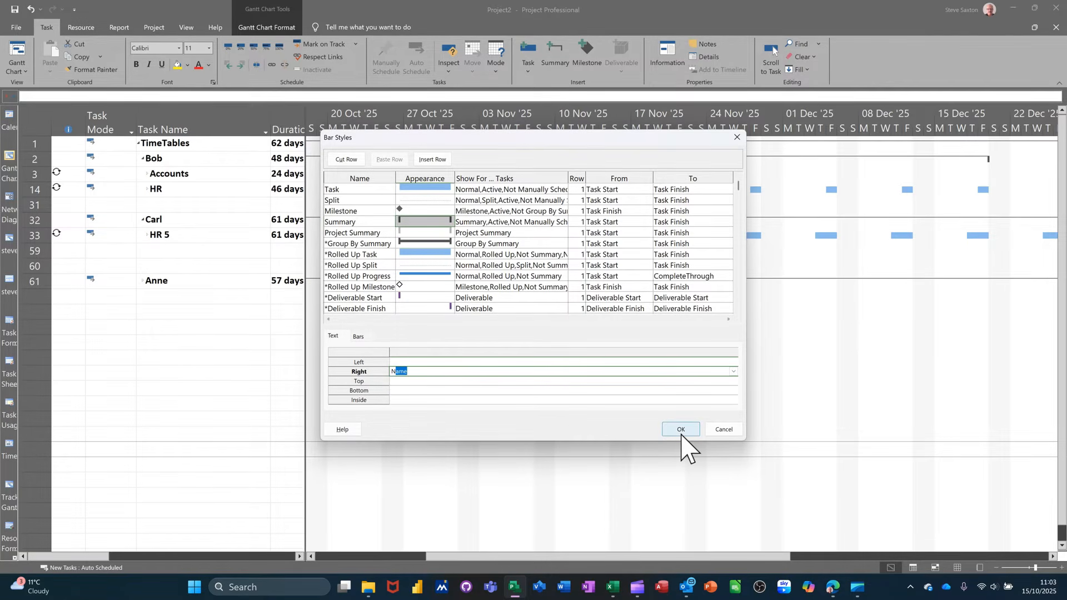
pyautogui.click(680, 429)
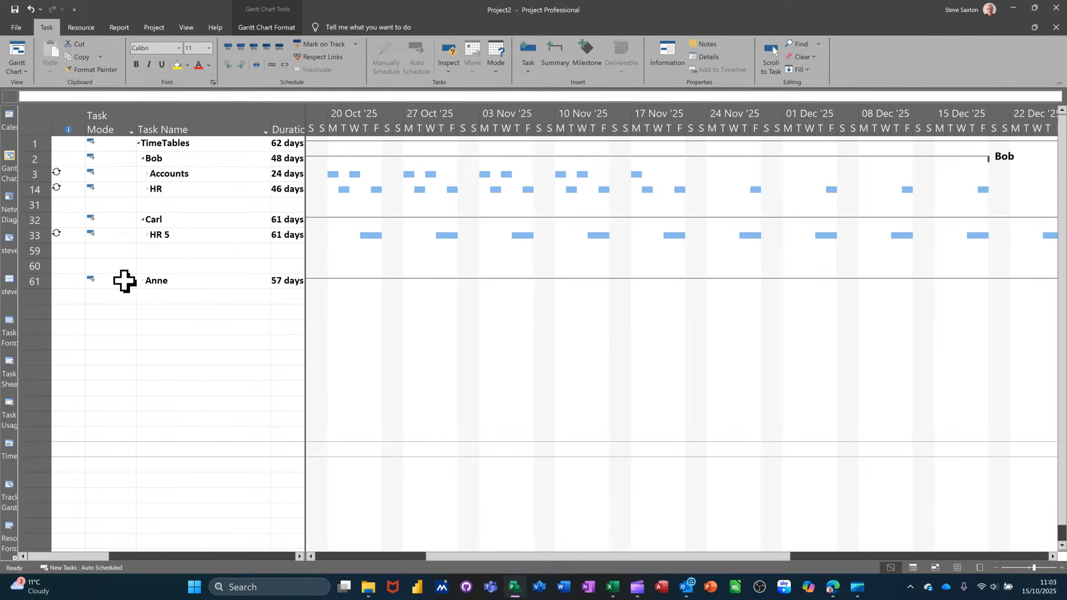
# - Expand the third team member's summary, collapse Project man's occurrences, and zoom the timescale out to show the whole plan
pyautogui.click(143, 280)
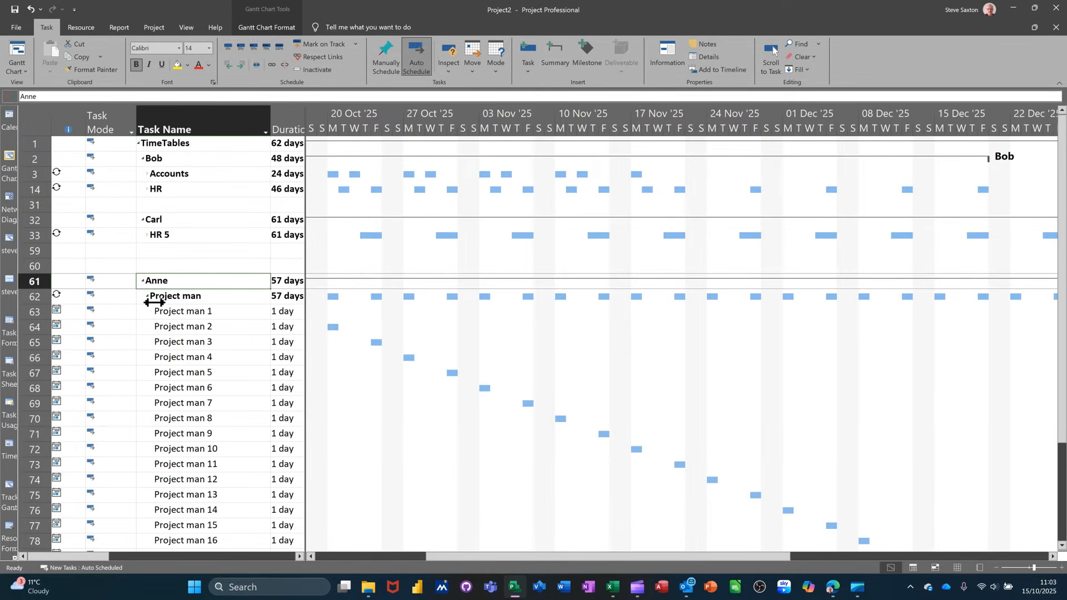
pyautogui.click(147, 296)
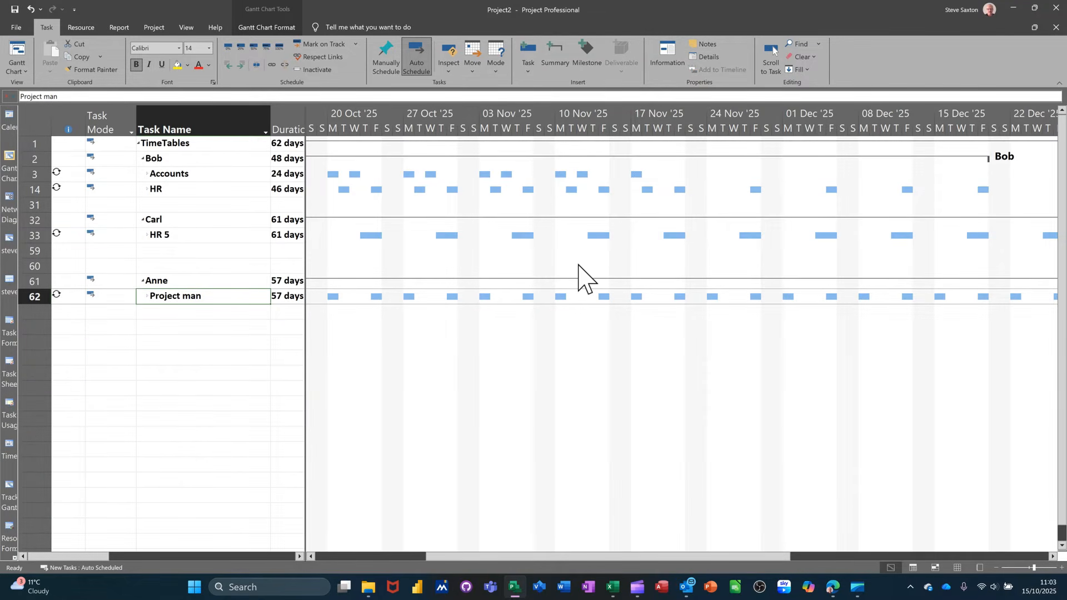
pyautogui.scroll(-2, 575, 267)
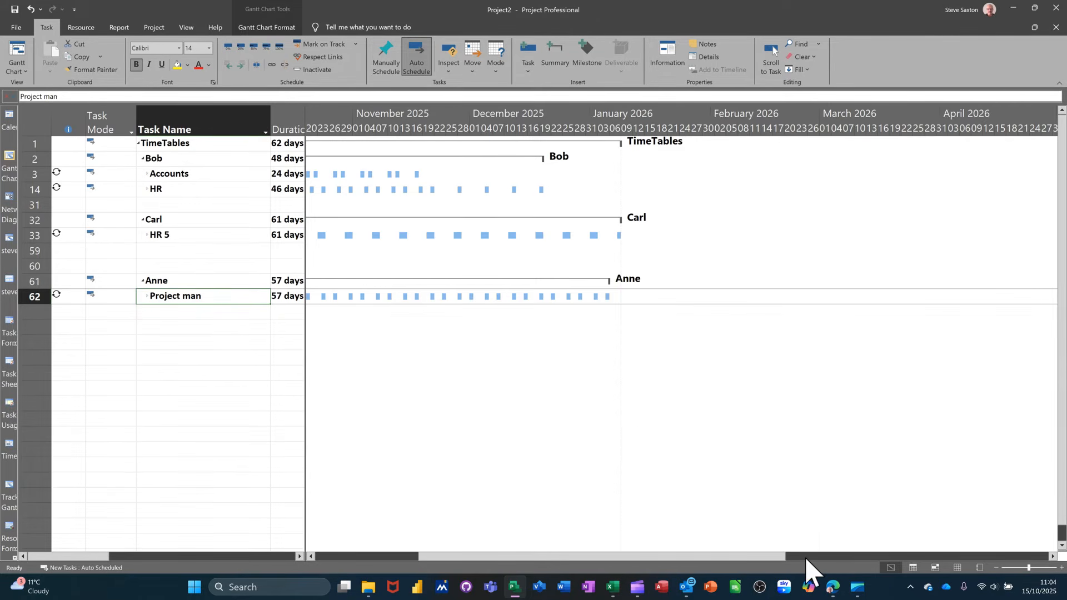
pyautogui.hscroll(-3, 572, 300)
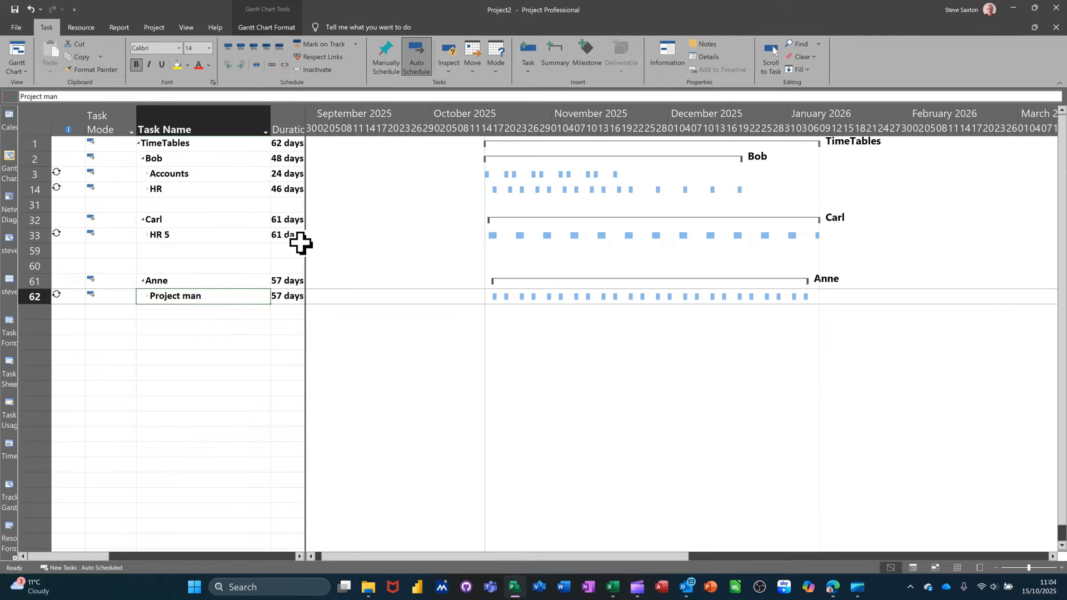
# - Widen the task table to include Predecessors, and outdent FESS to the same level as HR under the first team member
pyautogui.moveTo(307, 242); pyautogui.dragTo(568, 235)
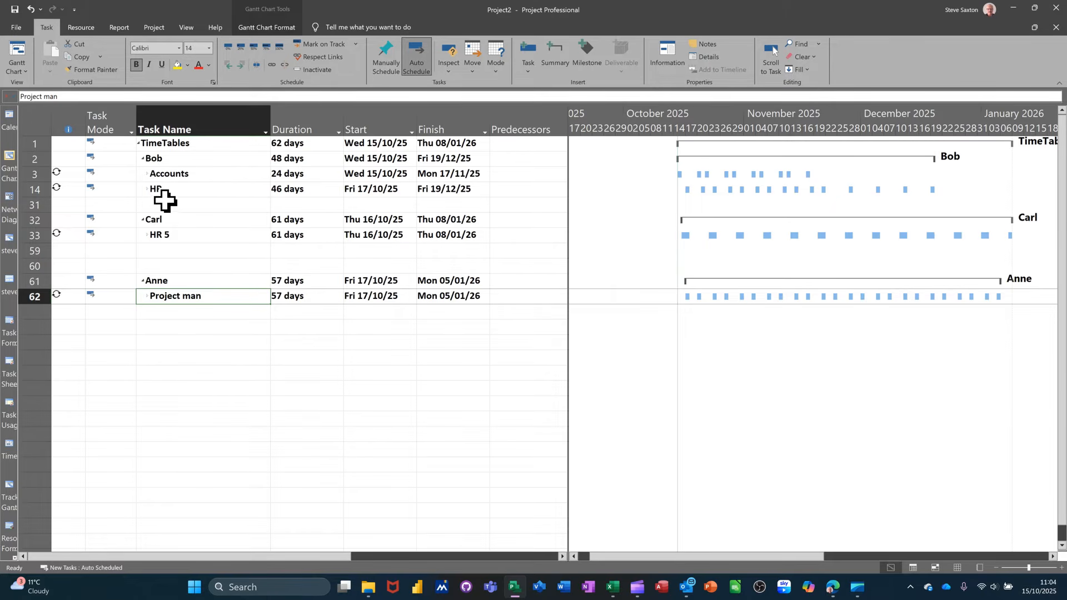
pyautogui.click(177, 191)
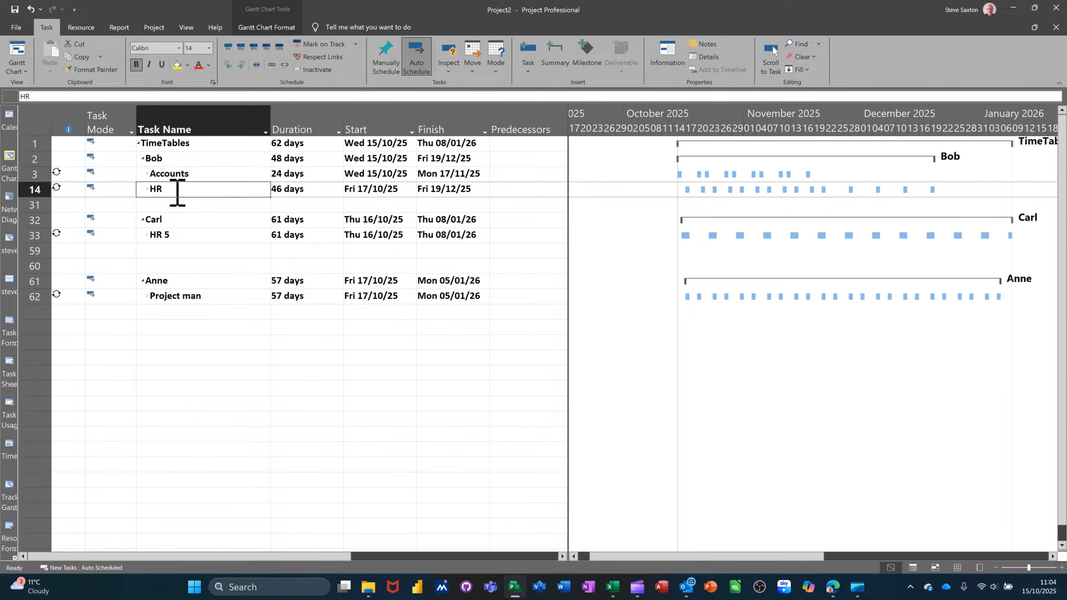
pyautogui.click(147, 189)
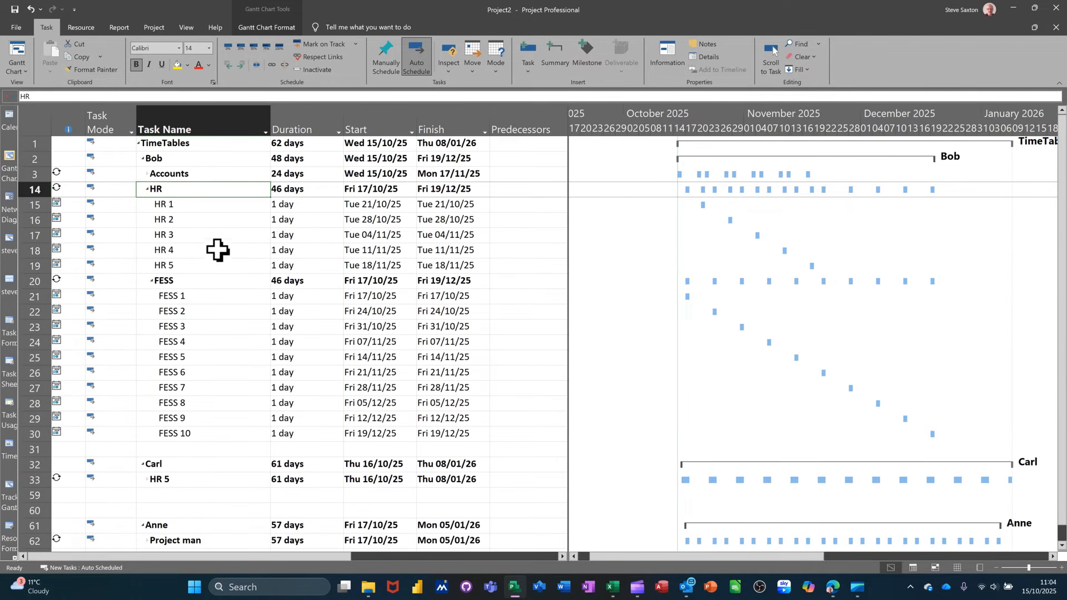
pyautogui.click(166, 280)
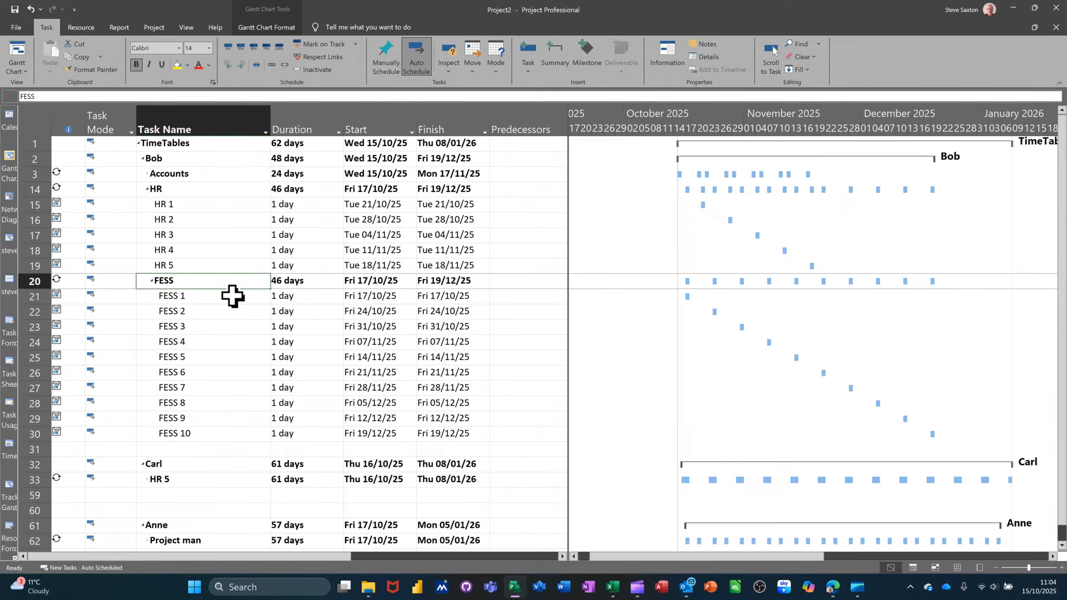
pyautogui.click(228, 65)
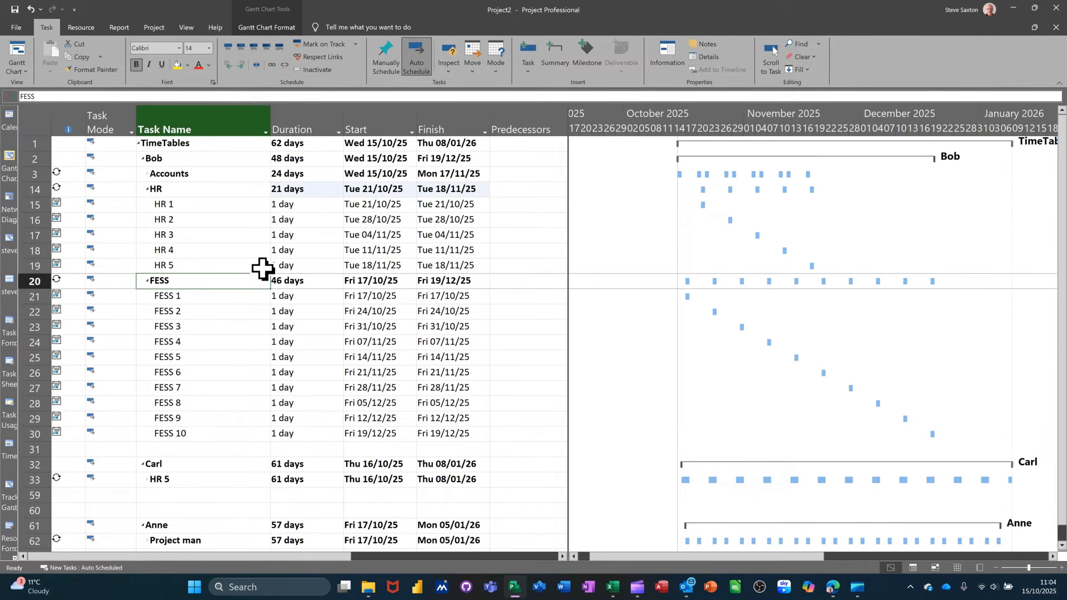
# - Open the task information for HR 1 and enter the note text "Material"
pyautogui.click(177, 205)
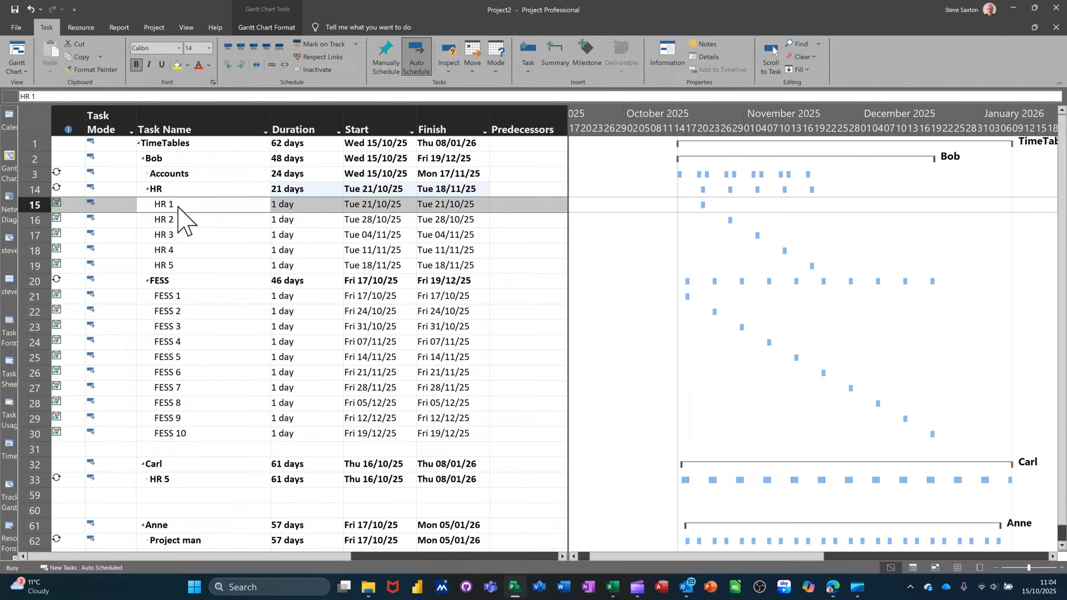
pyautogui.doubleClick(178, 206)
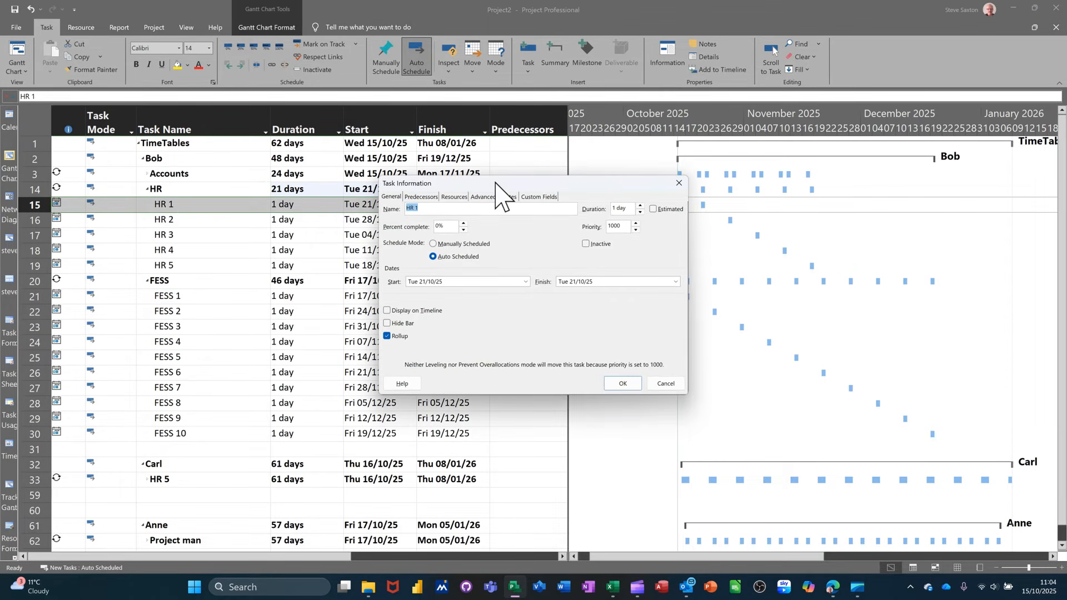
pyautogui.moveTo(495, 183); pyautogui.dragTo(266, 145)
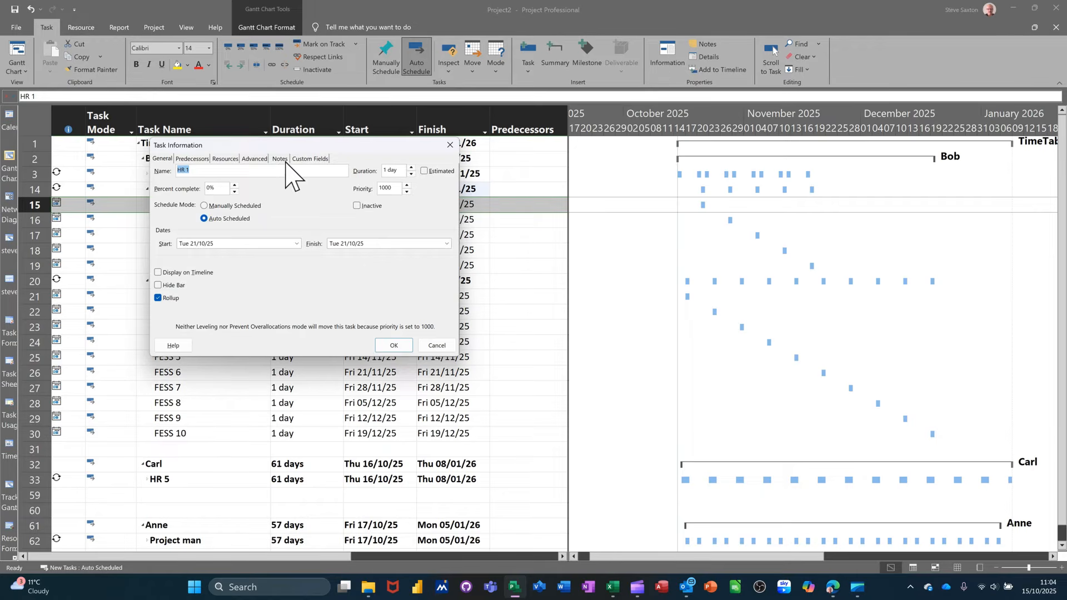
pyautogui.click(285, 160)
pyautogui.click(205, 226)
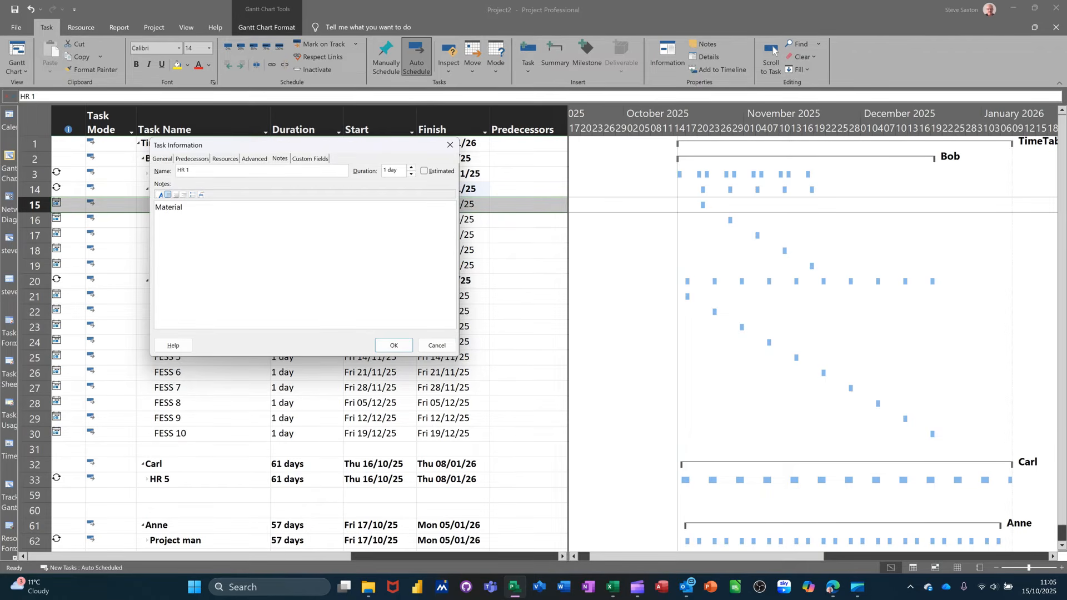
# - Insert test.pbix from the documents folder into the HR 1 note as a linked object displayed as an icon, and apply the task information
pyautogui.click(201, 195)
pyautogui.click(189, 212)
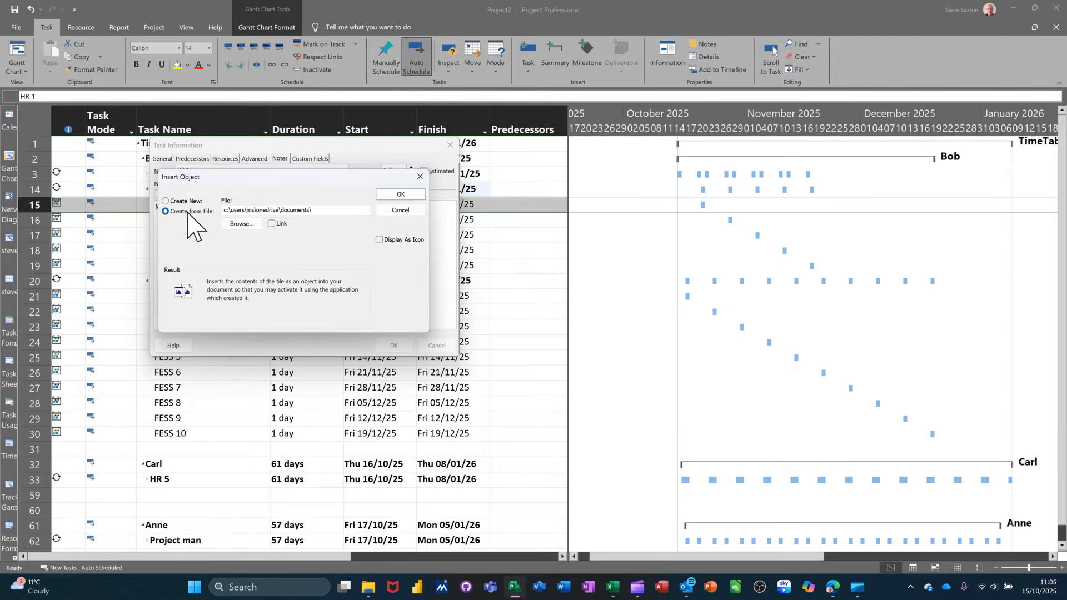
pyautogui.click(244, 223)
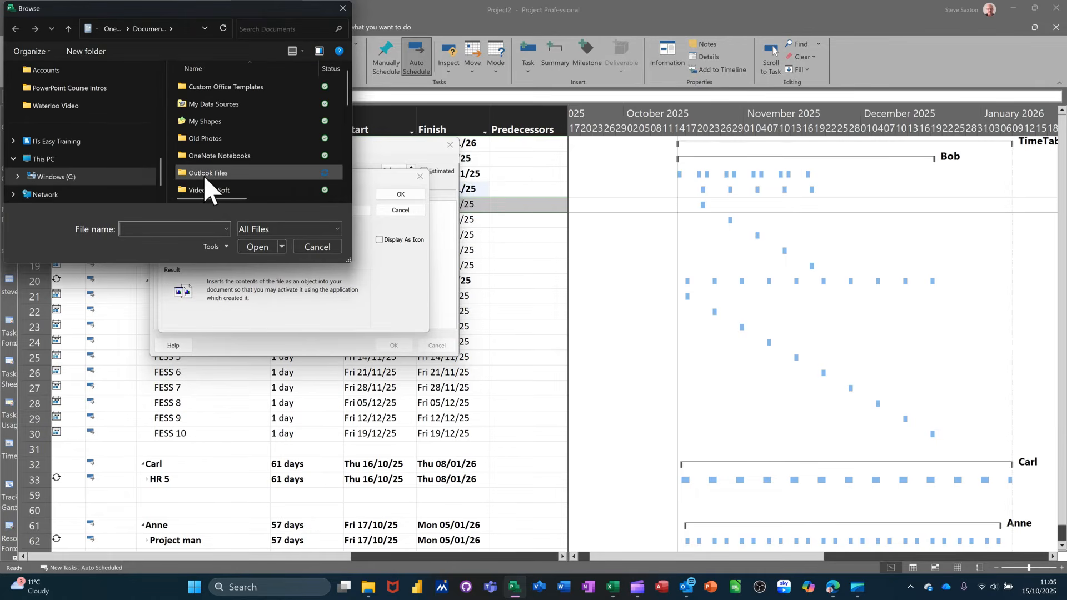
pyautogui.scroll(-6, 241, 159)
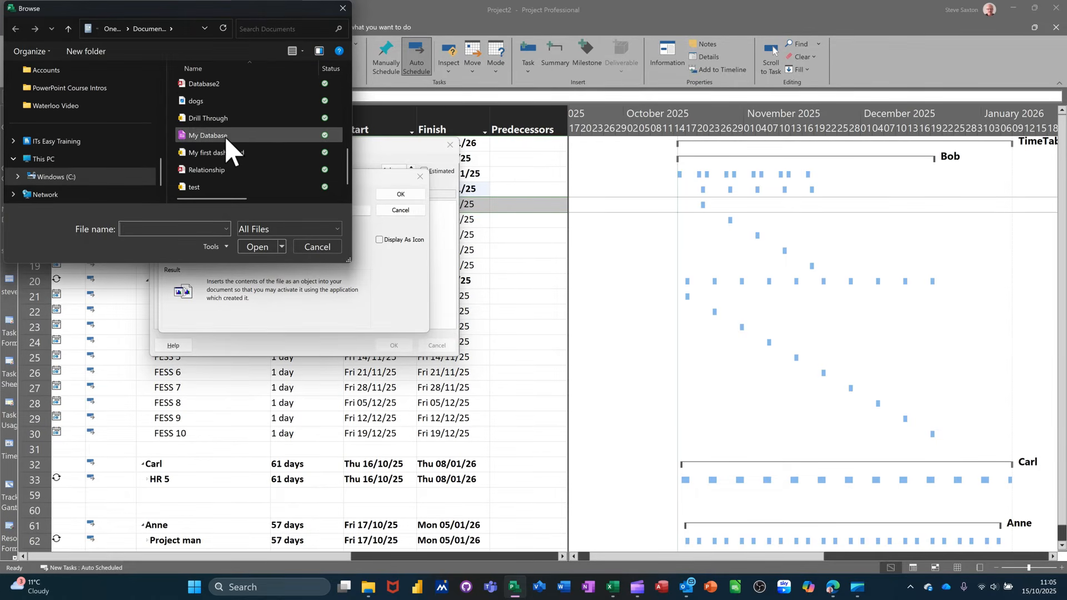
pyautogui.click(195, 187)
pyautogui.click(255, 247)
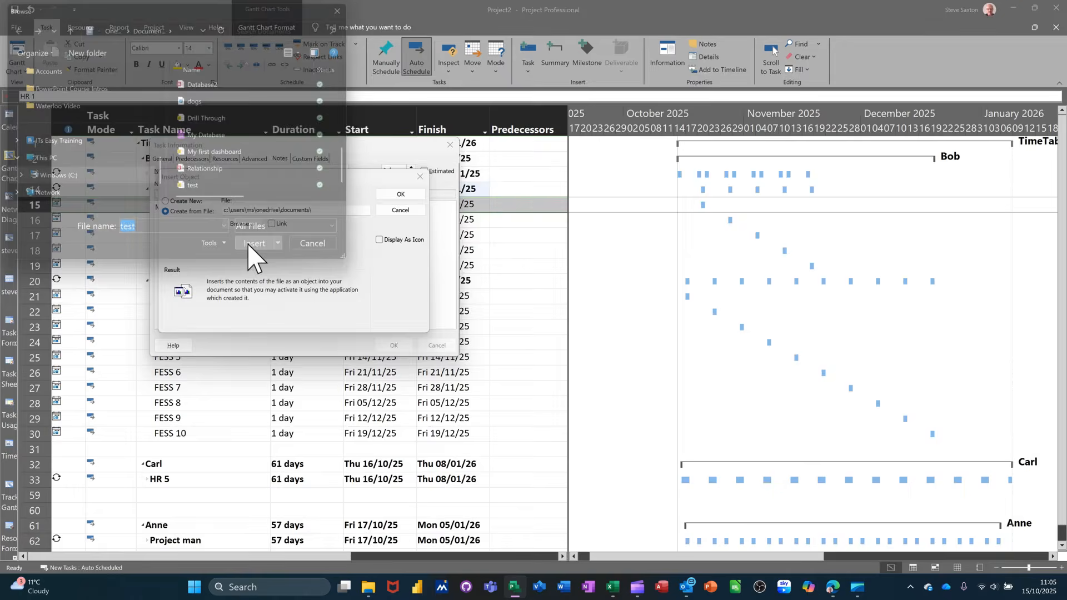
pyautogui.click(272, 224)
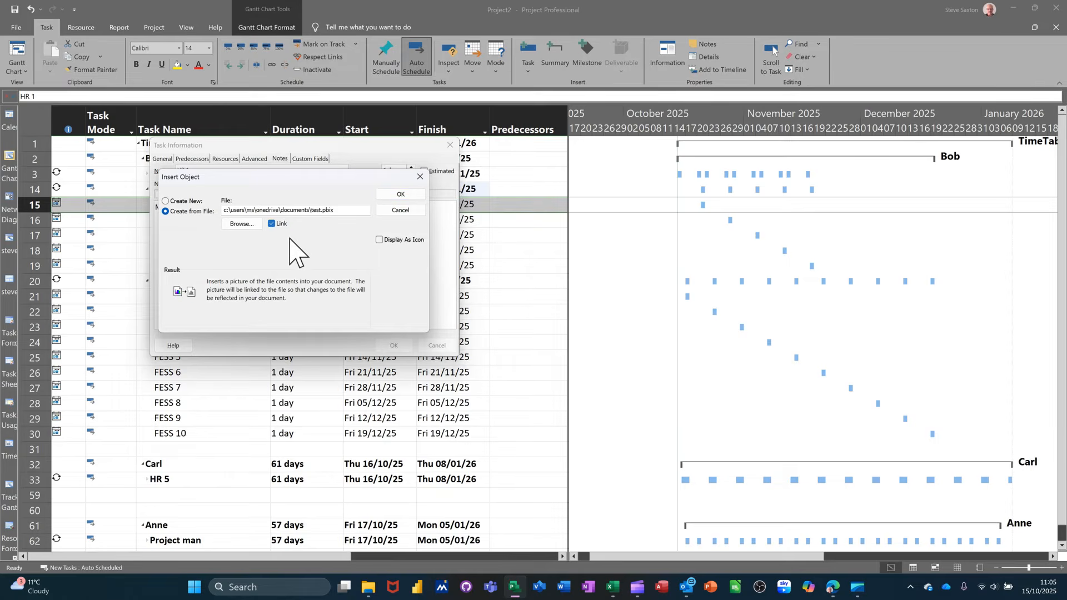
pyautogui.click(379, 240)
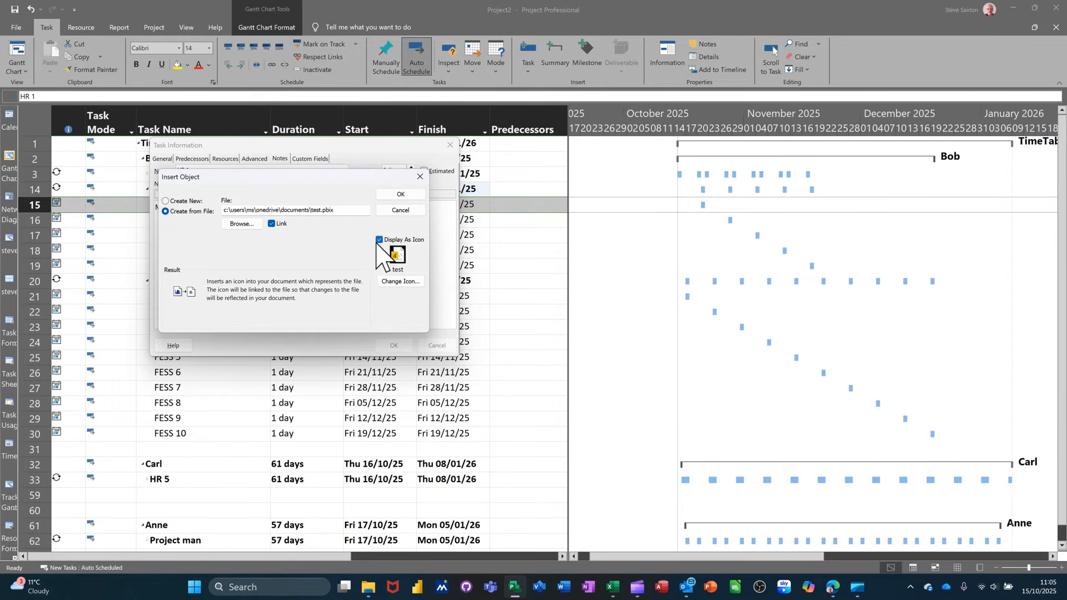
pyautogui.click(399, 193)
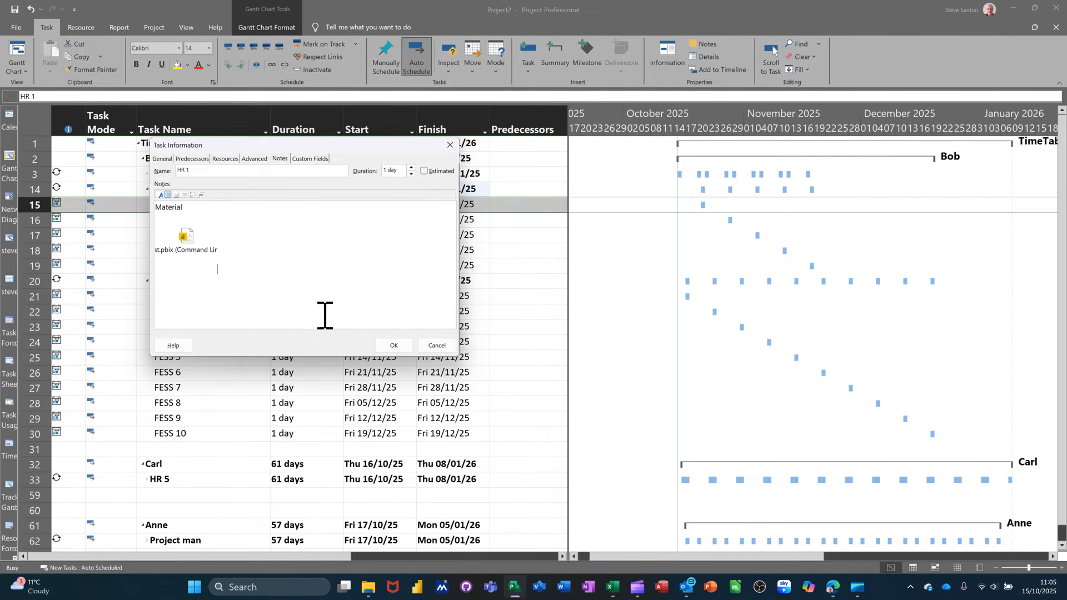
pyautogui.click(391, 345)
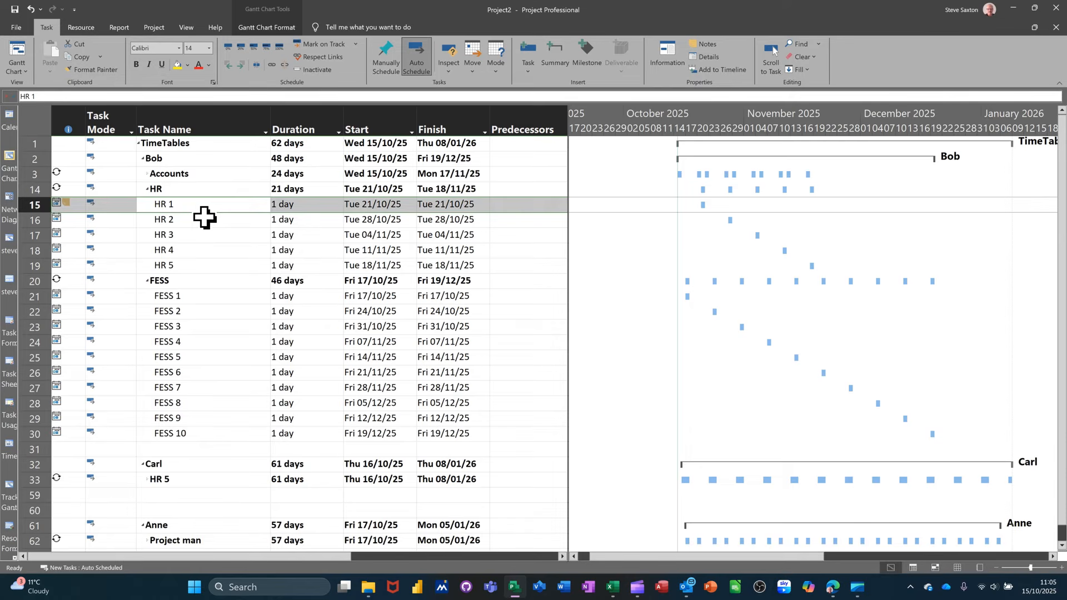
# - Show the plan's outline at Level 2, and expand it to Level 3 to list the recurring tasks without their occurrences
pyautogui.click(186, 27)
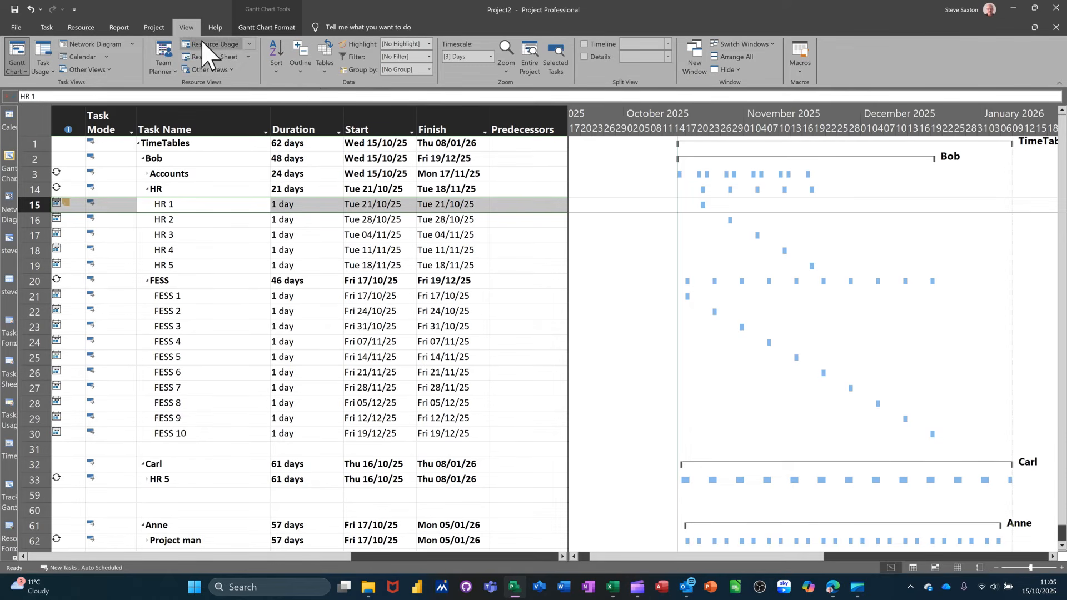
pyautogui.click(300, 64)
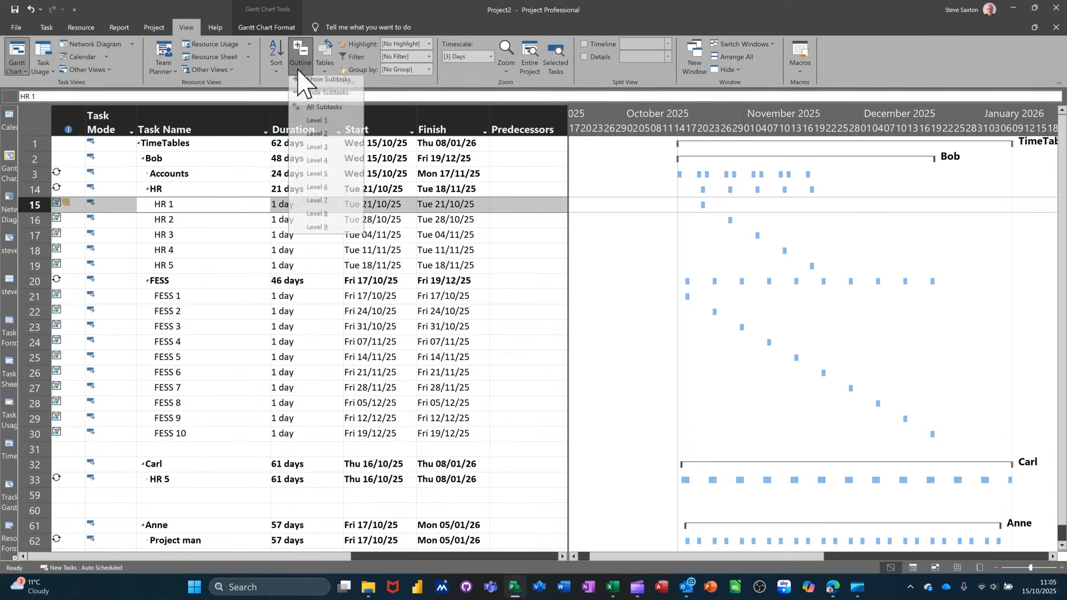
pyautogui.click(314, 138)
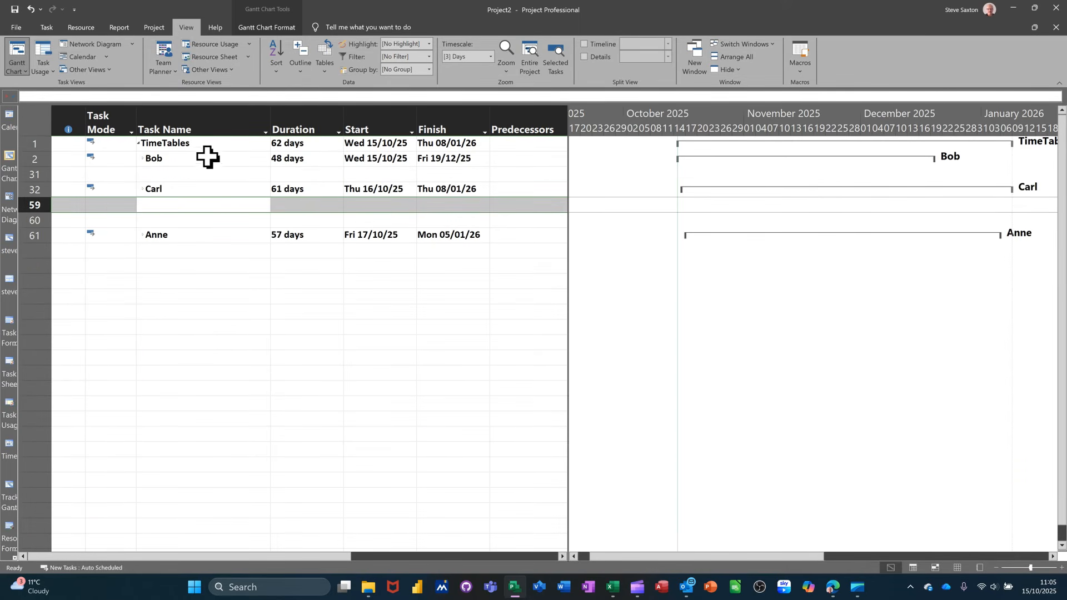
pyautogui.click(301, 64)
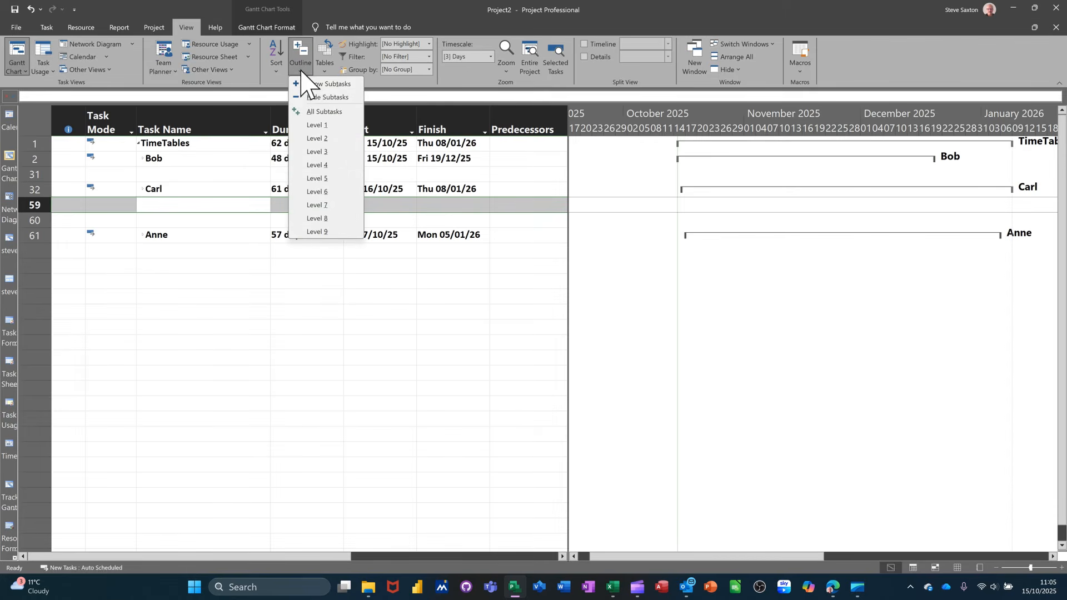
pyautogui.click(315, 151)
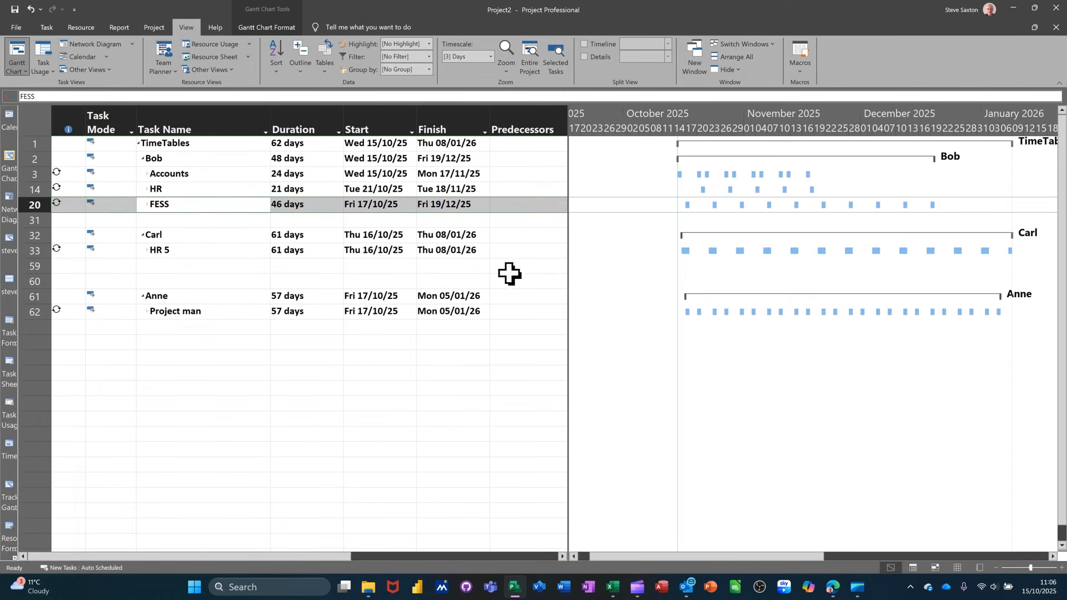
# - Expand HR, widen the task table to include Resource Names, and assign the first team member as resource to HR 1 through HR 5
pyautogui.click(148, 189)
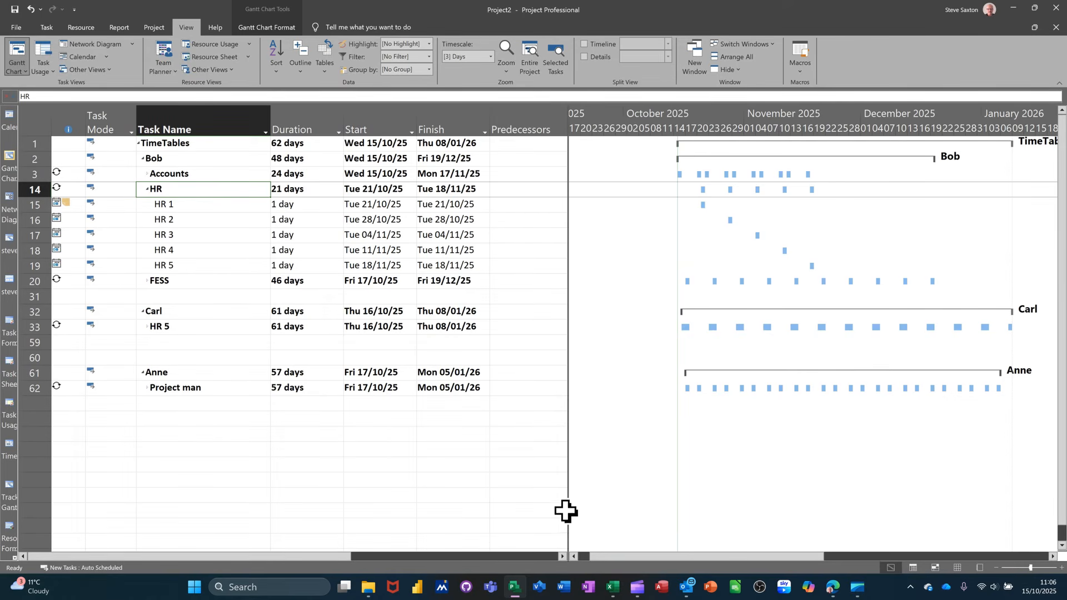
pyautogui.moveTo(569, 510); pyautogui.dragTo(747, 504)
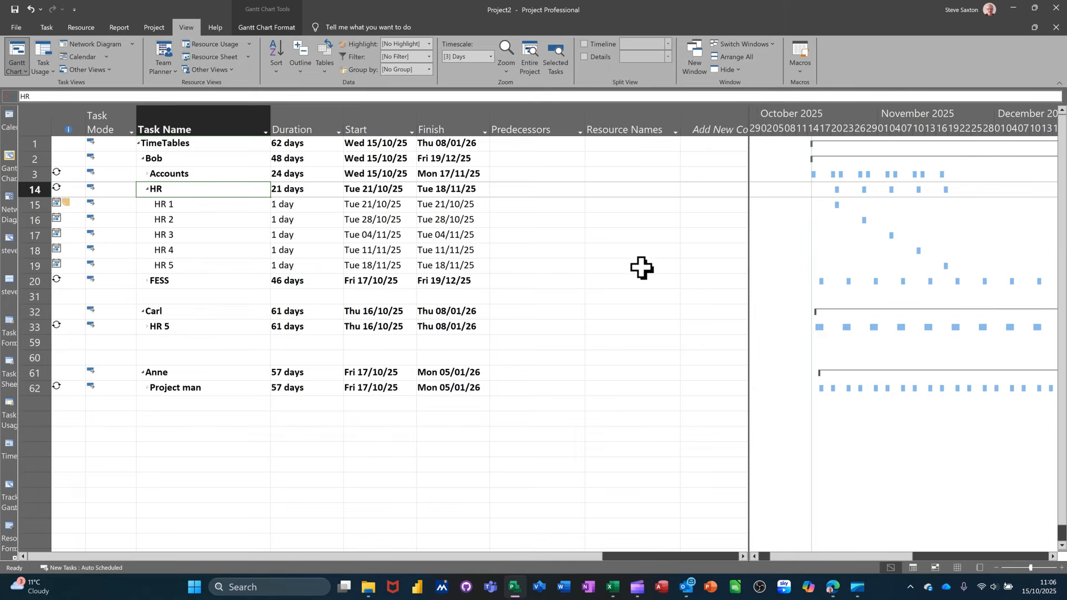
pyautogui.click(614, 206)
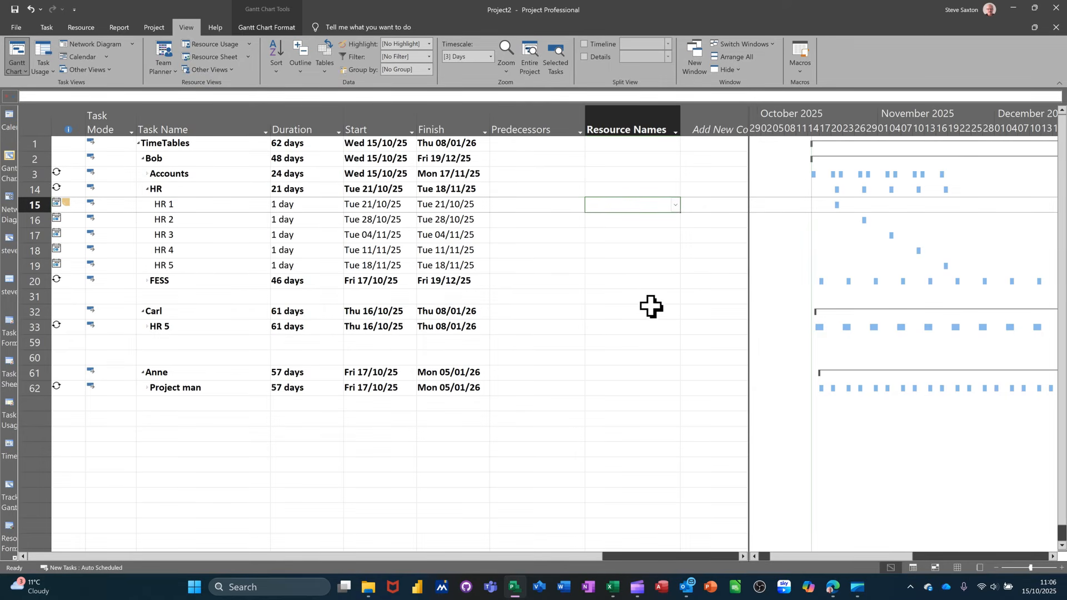
pyautogui.write('Bob')
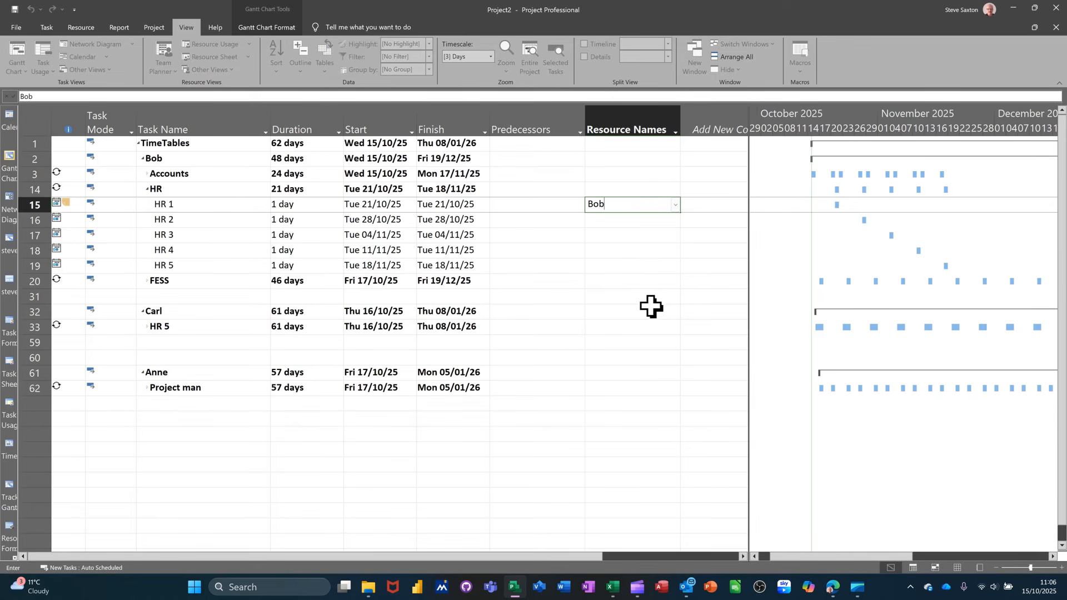
pyautogui.press('Return')
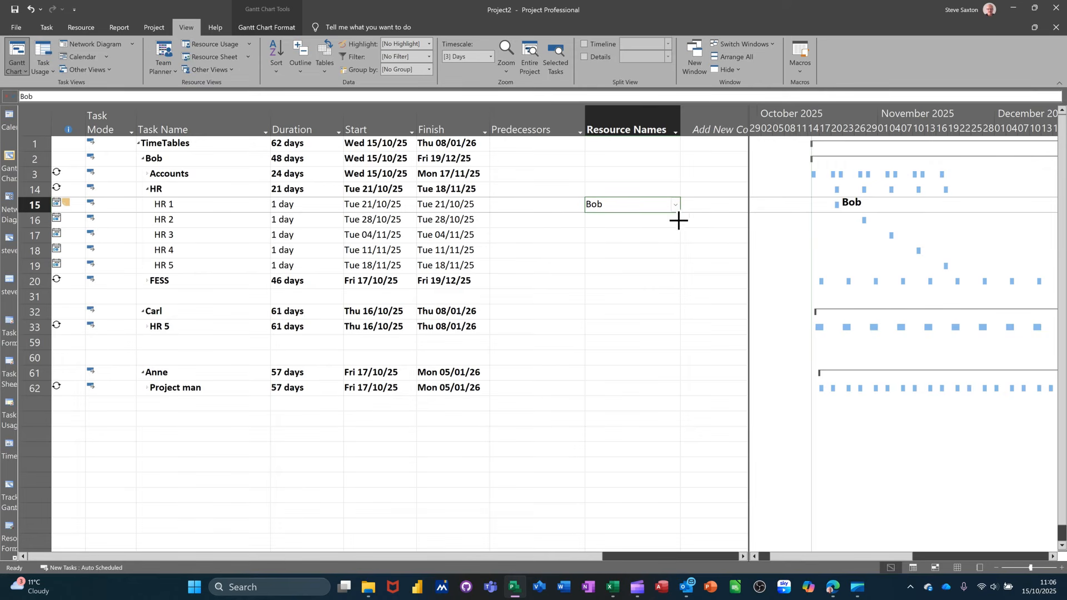
pyautogui.moveTo(678, 220); pyautogui.dragTo(669, 277)
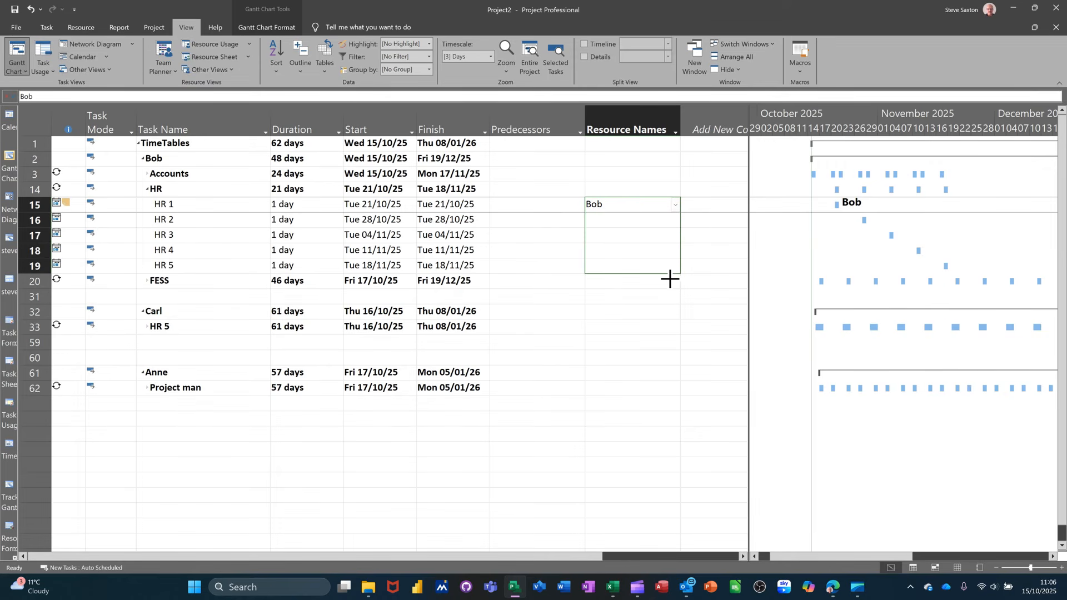
pyautogui.moveTo(669, 279); pyautogui.dragTo(669, 279)
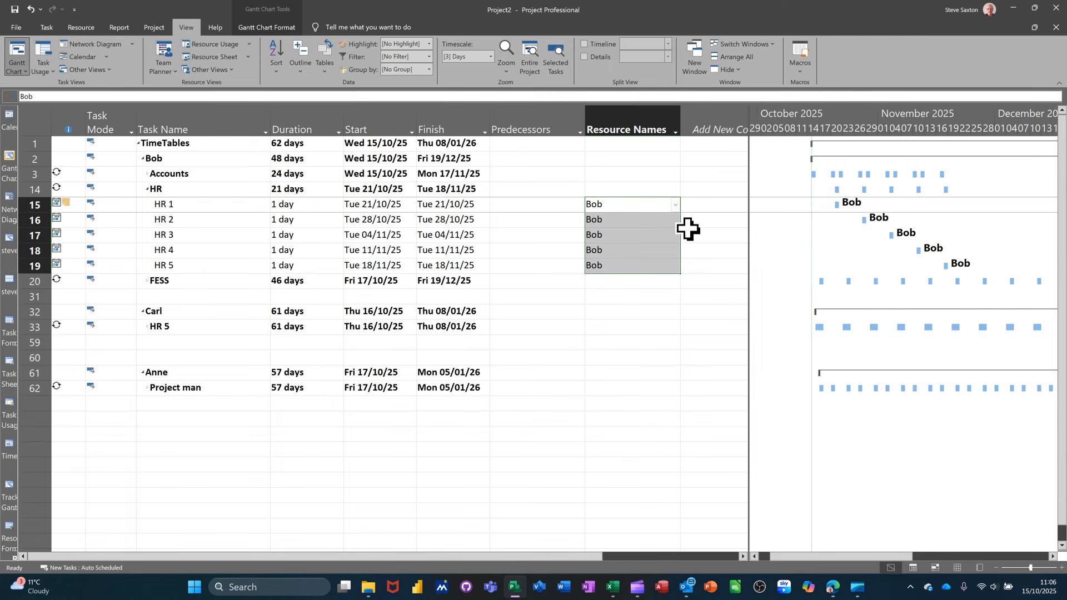
# - Collapse HR, expand FESS, and assign the first team member as resource to FESS 1 through FESS 10
pyautogui.click(147, 189)
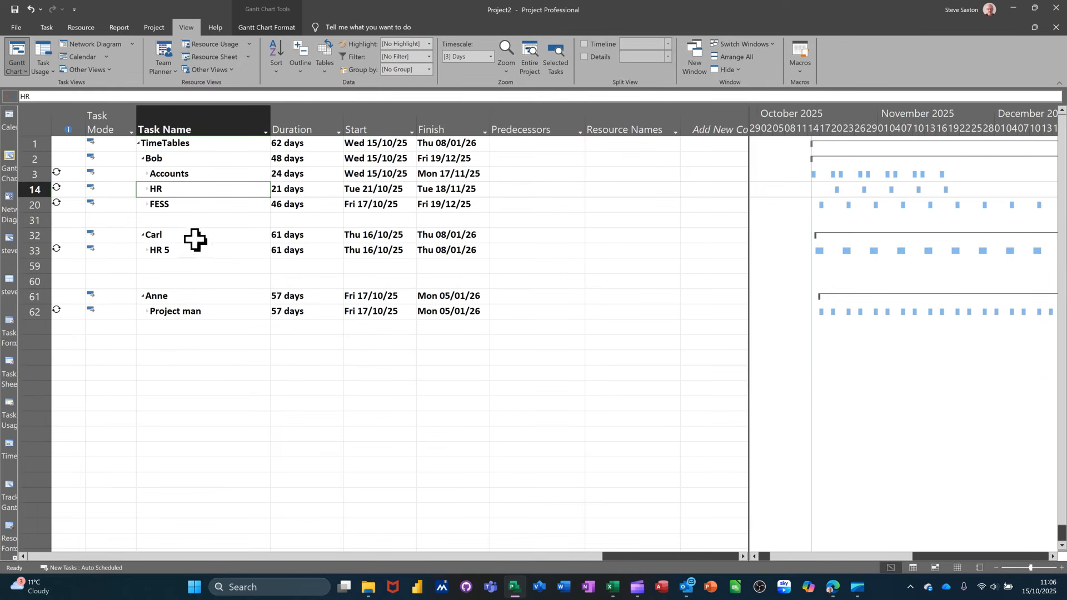
pyautogui.click(147, 204)
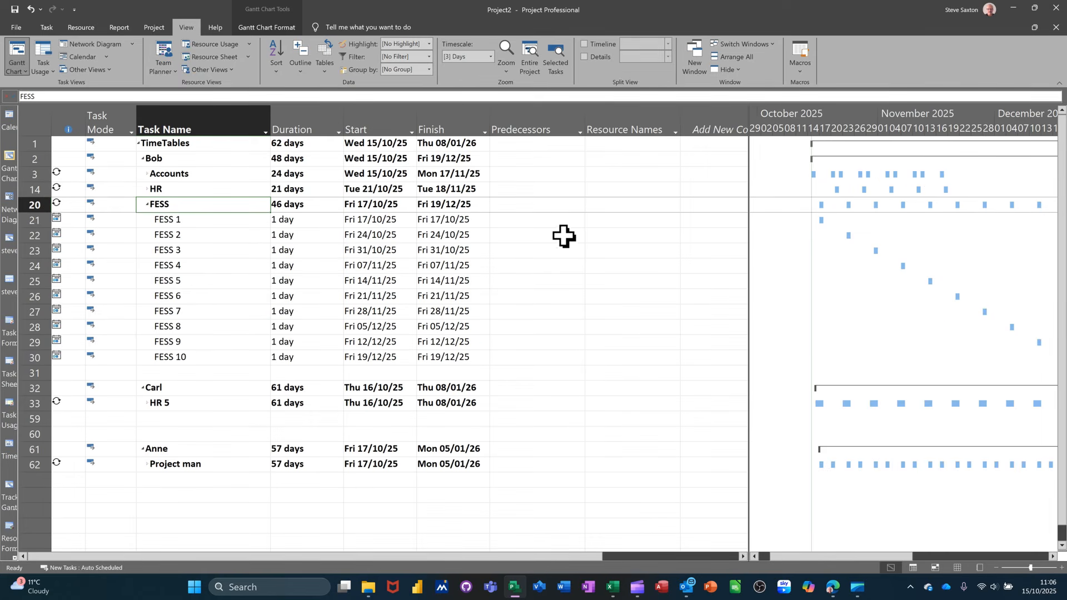
pyautogui.click(625, 223)
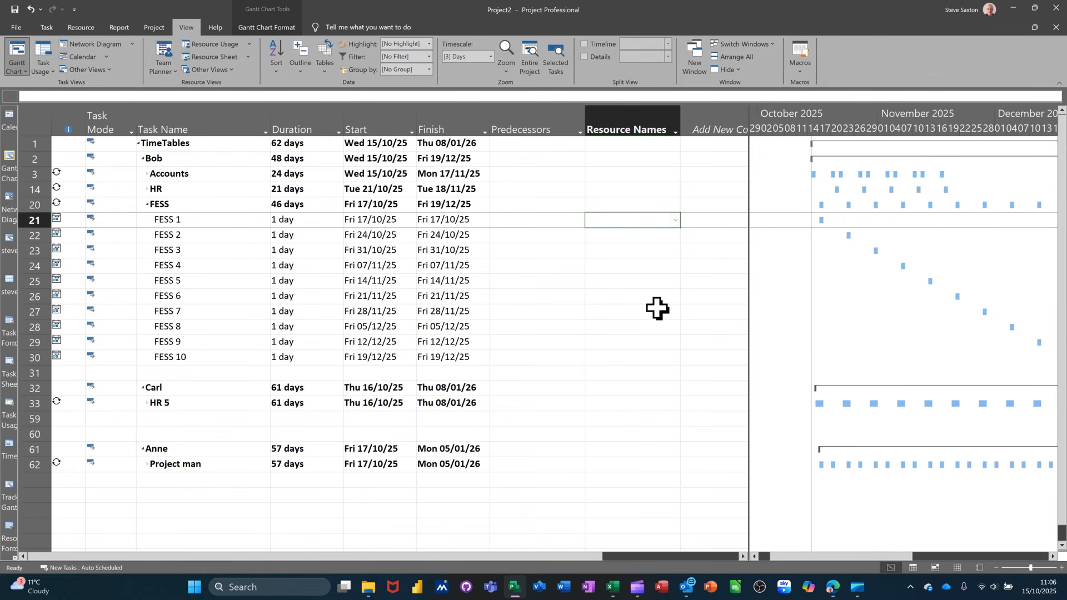
pyautogui.write('Bob')
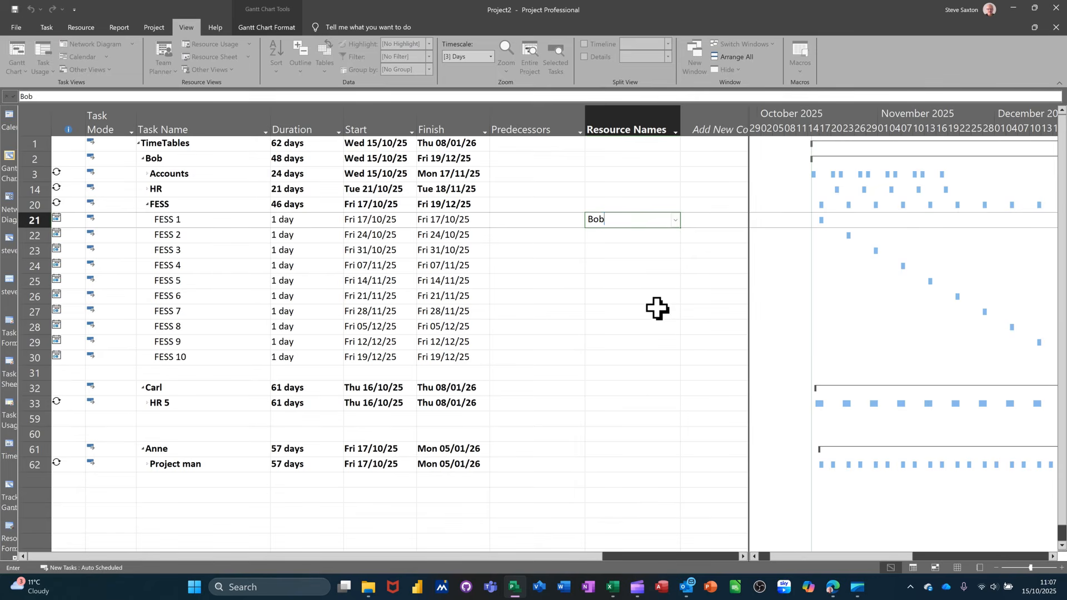
pyautogui.click(636, 262)
pyautogui.click(634, 223)
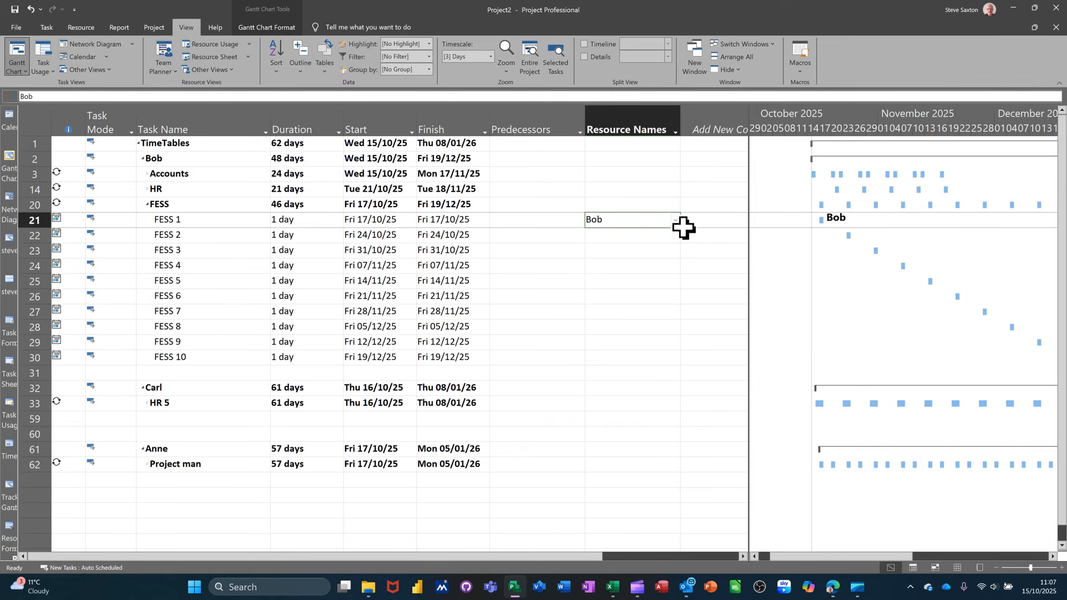
pyautogui.moveTo(681, 227); pyautogui.dragTo(684, 358)
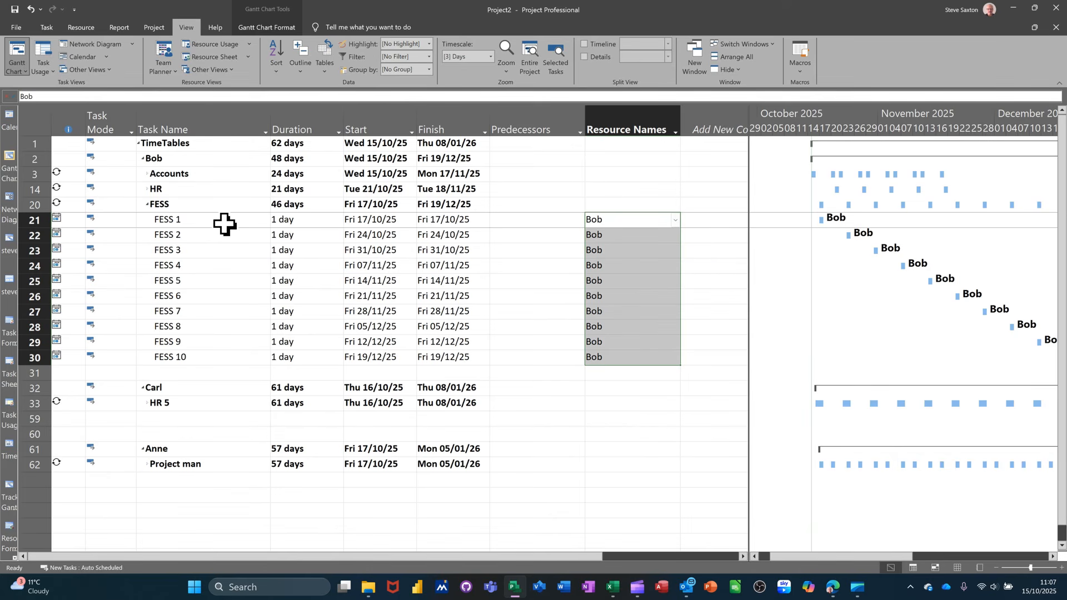
# - Collapse FESS's occurrences, narrow the task table to just past the Finish column, and select the HR task
pyautogui.click(159, 204)
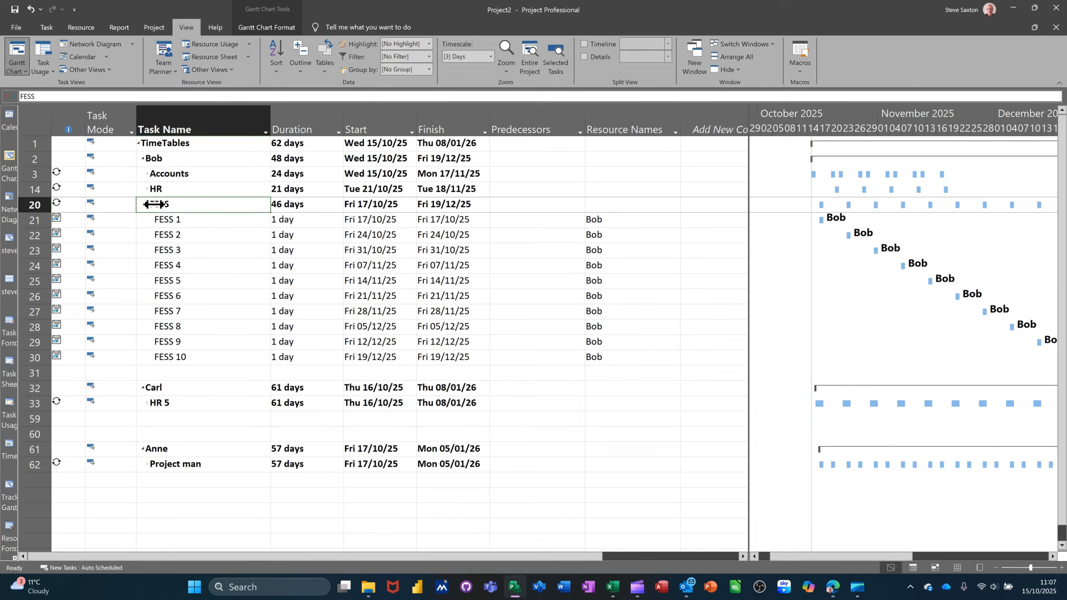
pyautogui.click(148, 205)
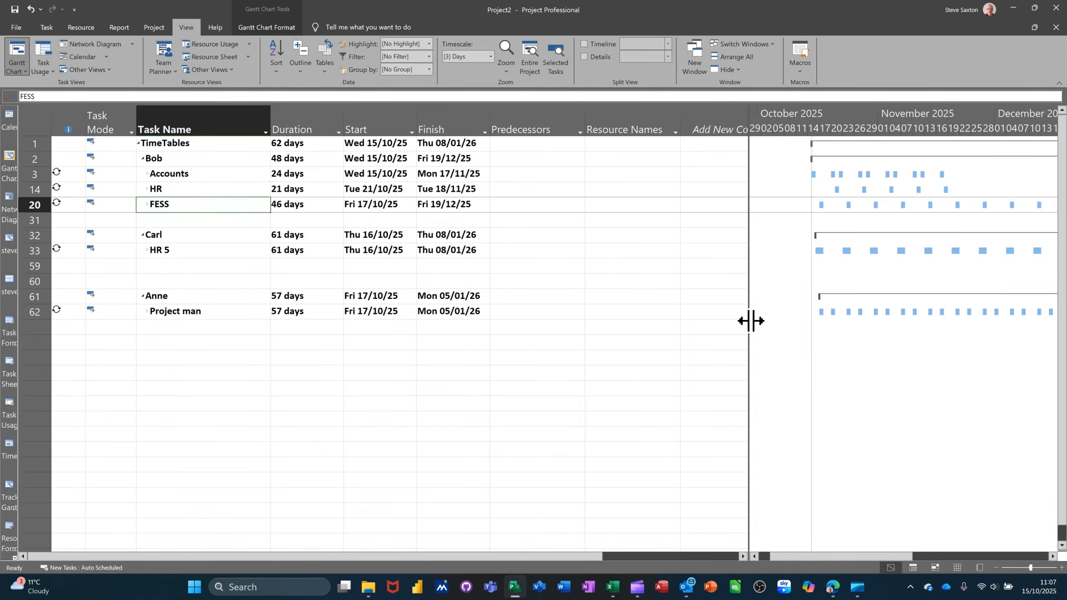
pyautogui.moveTo(748, 320); pyautogui.dragTo(523, 325)
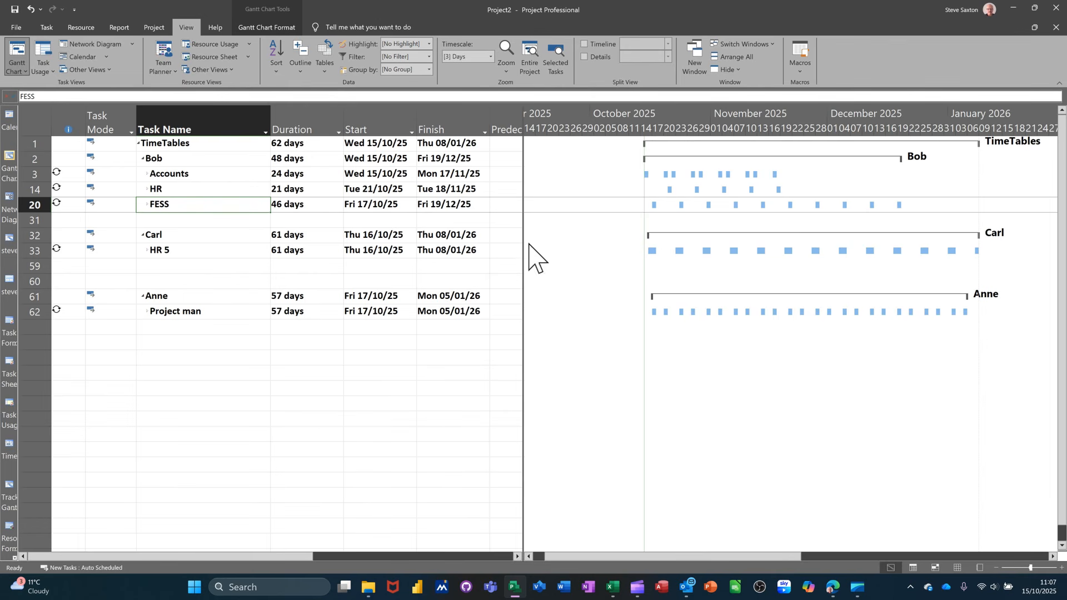
pyautogui.click(215, 191)
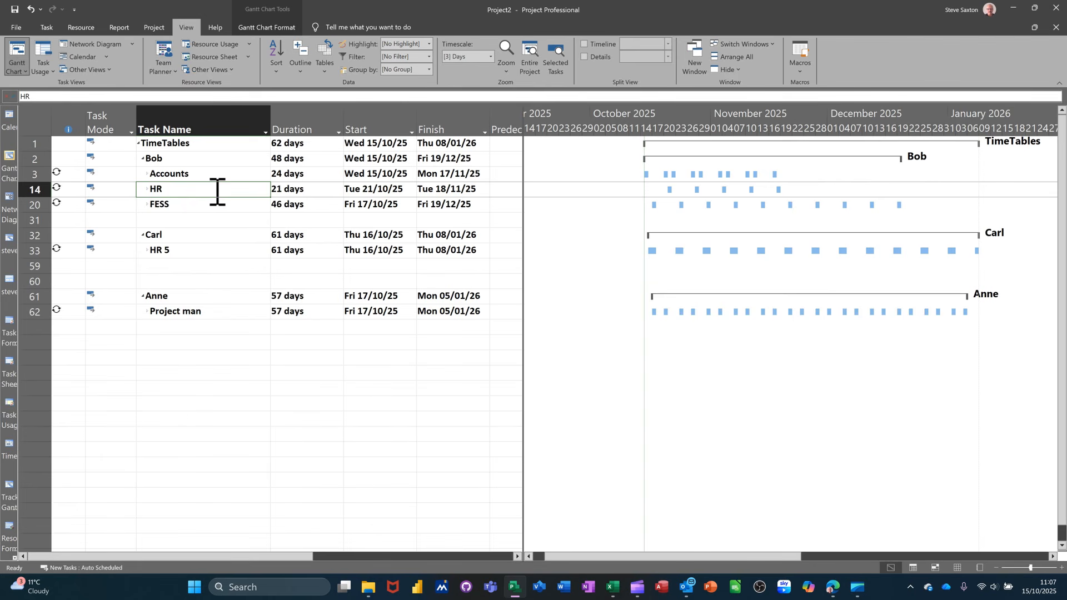